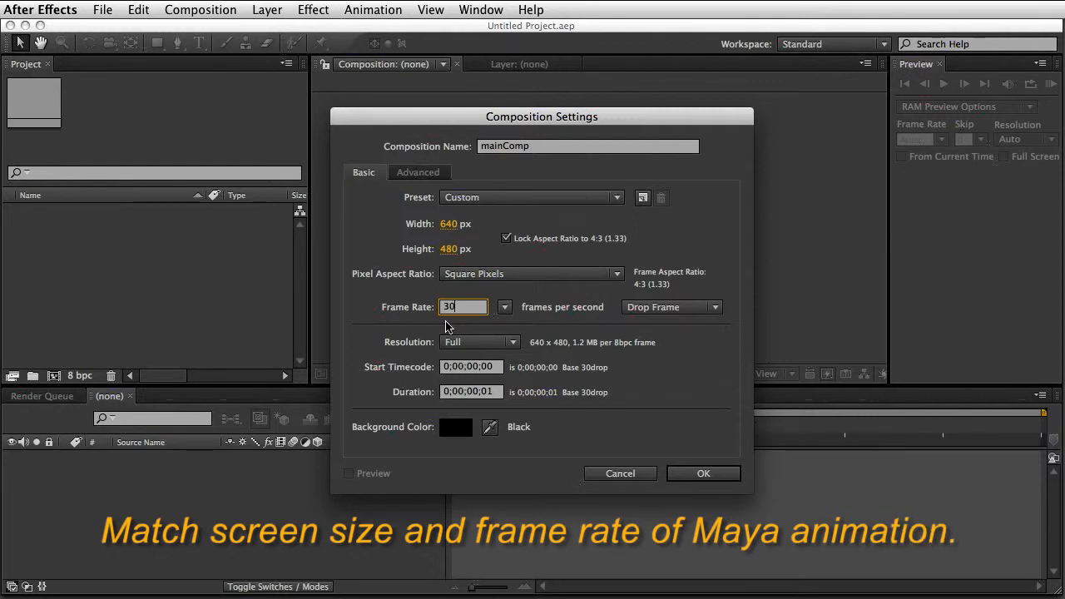
# - Set mainComp's duration to 0:00:04:00 and its background color to DFE7F1, and create the composition
pyautogui.click(472, 394)
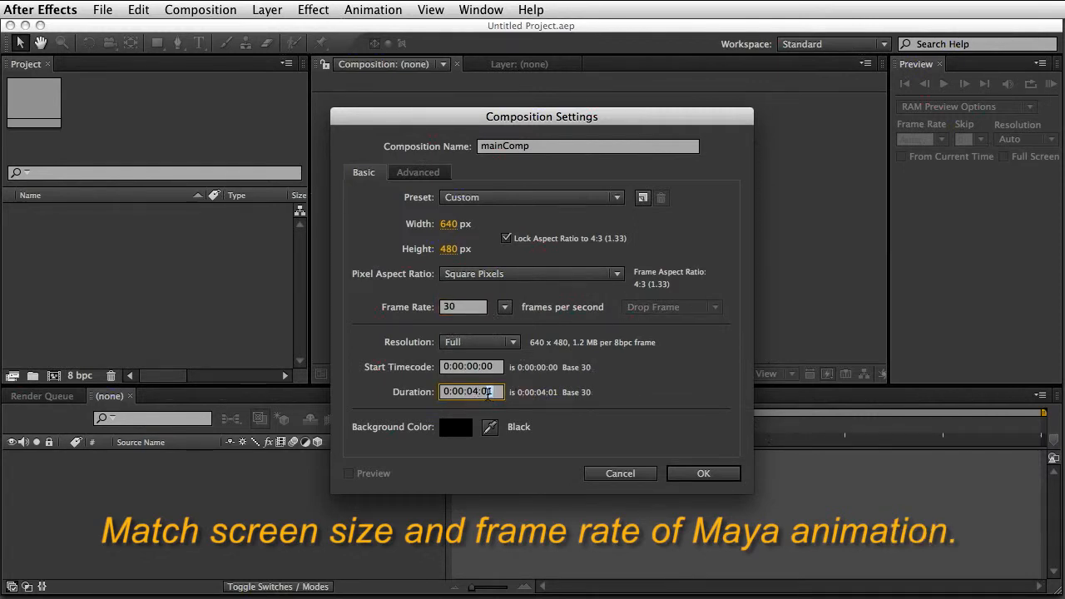
pyautogui.write('0')
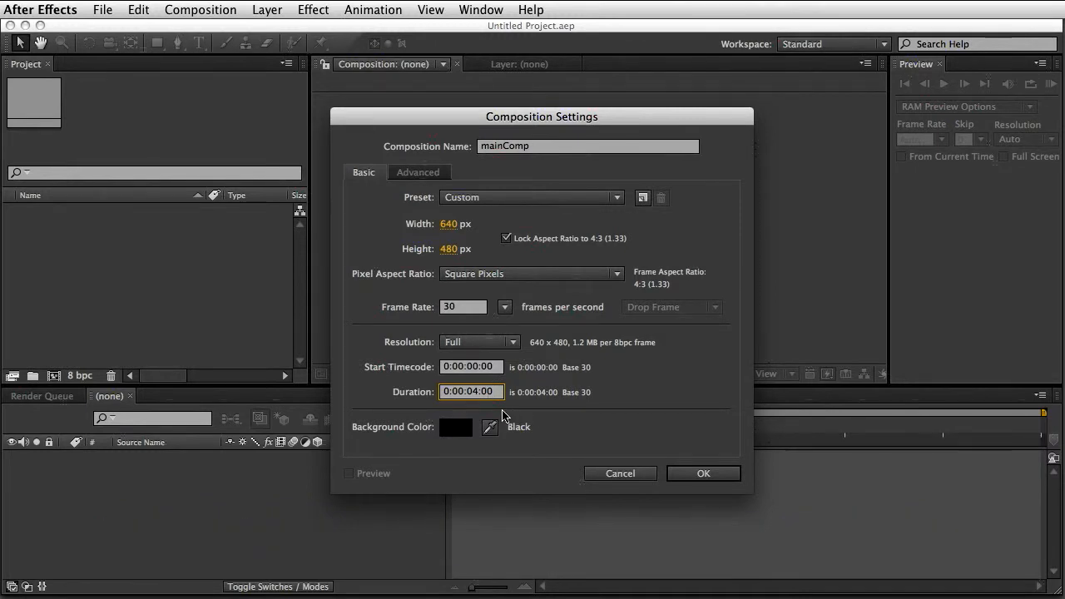
pyautogui.click(462, 429)
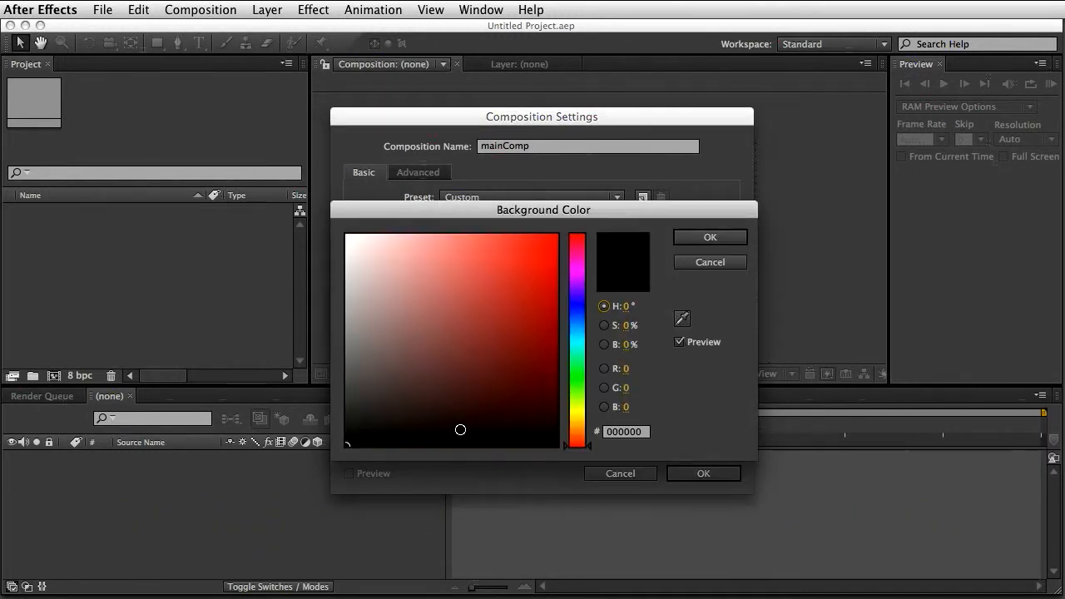
pyautogui.doubleClick(647, 433)
pyautogui.write('DFE')
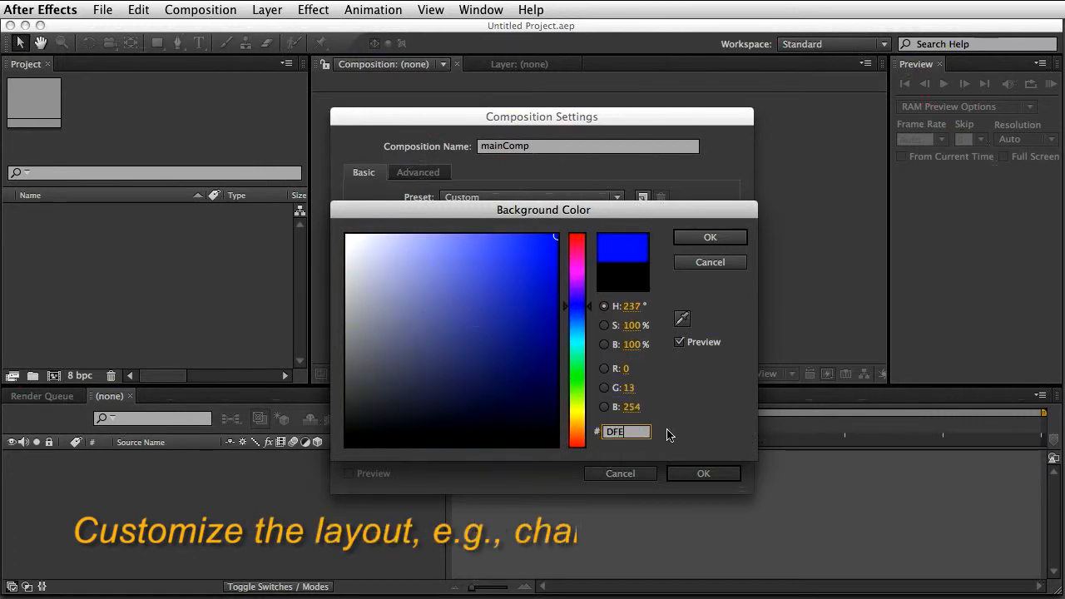
pyautogui.write('7F1')
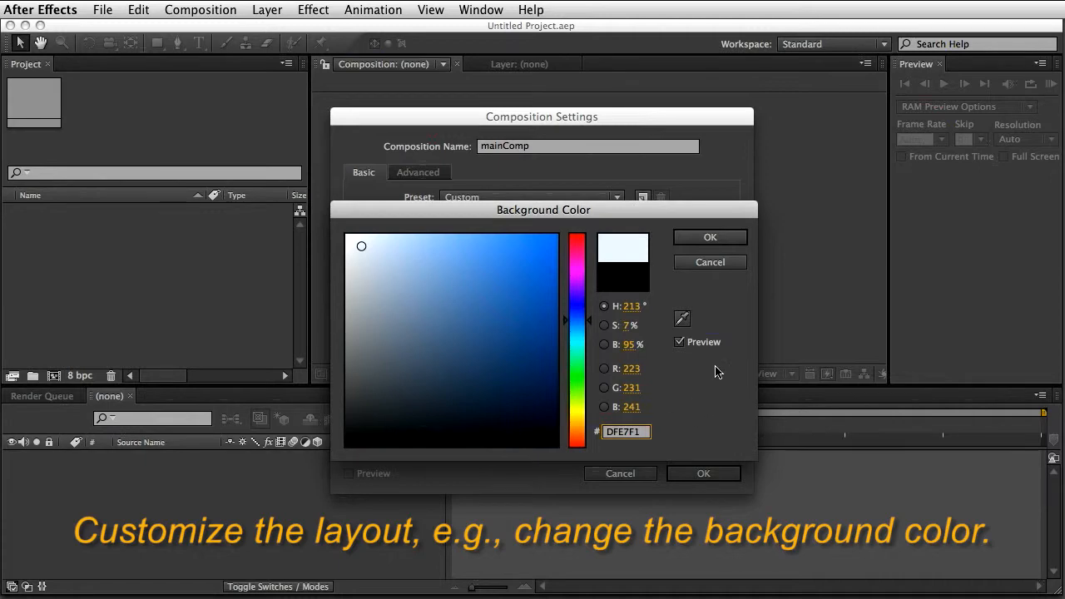
pyautogui.click(728, 240)
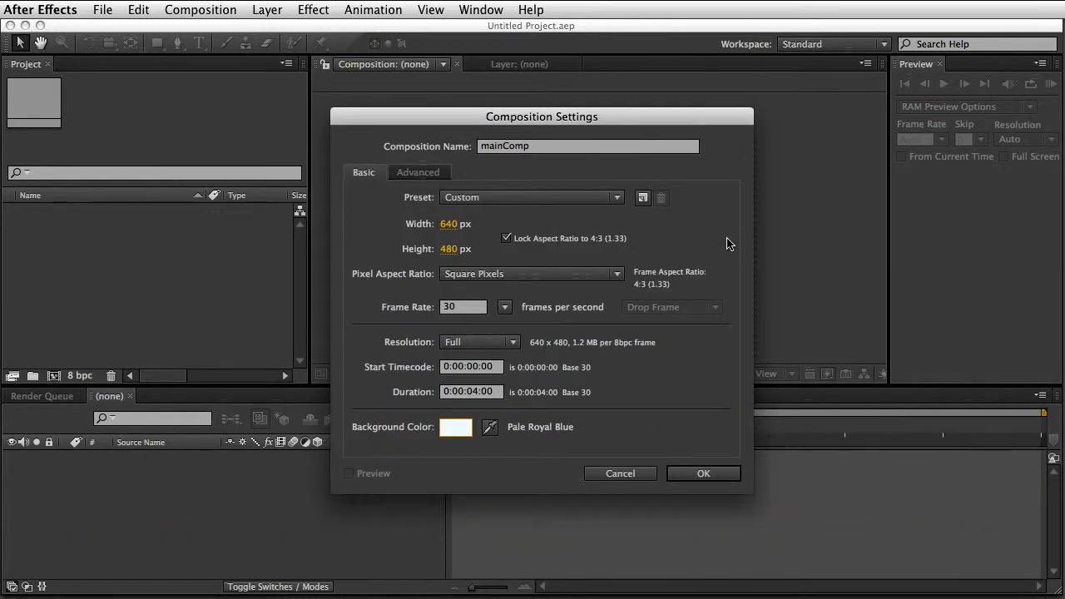
pyautogui.click(702, 474)
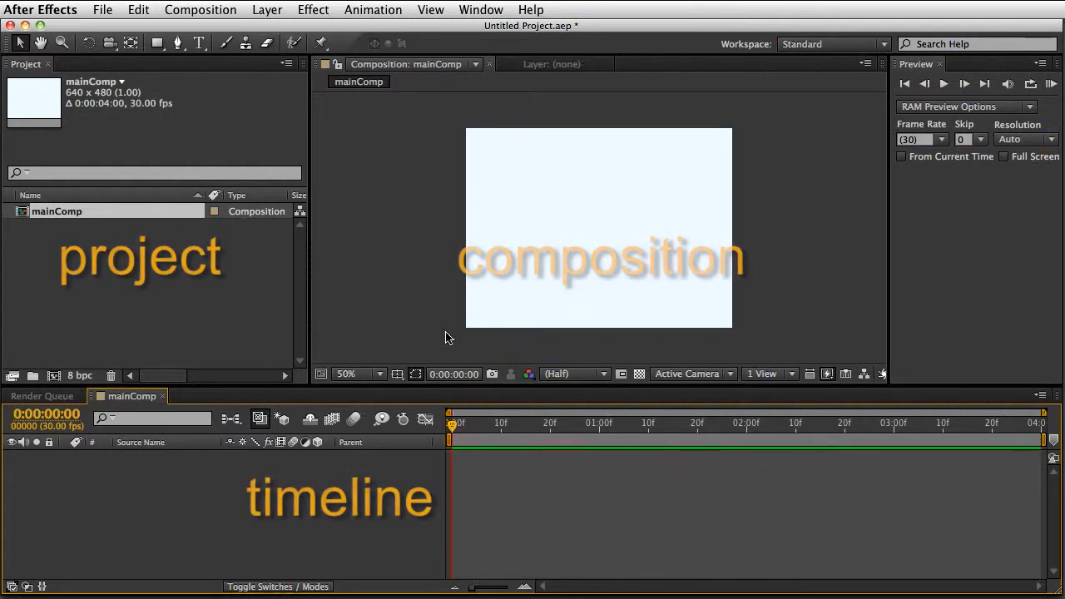
# - Save the project to the Desktop as TorqueAnimation
pyautogui.click(104, 9)
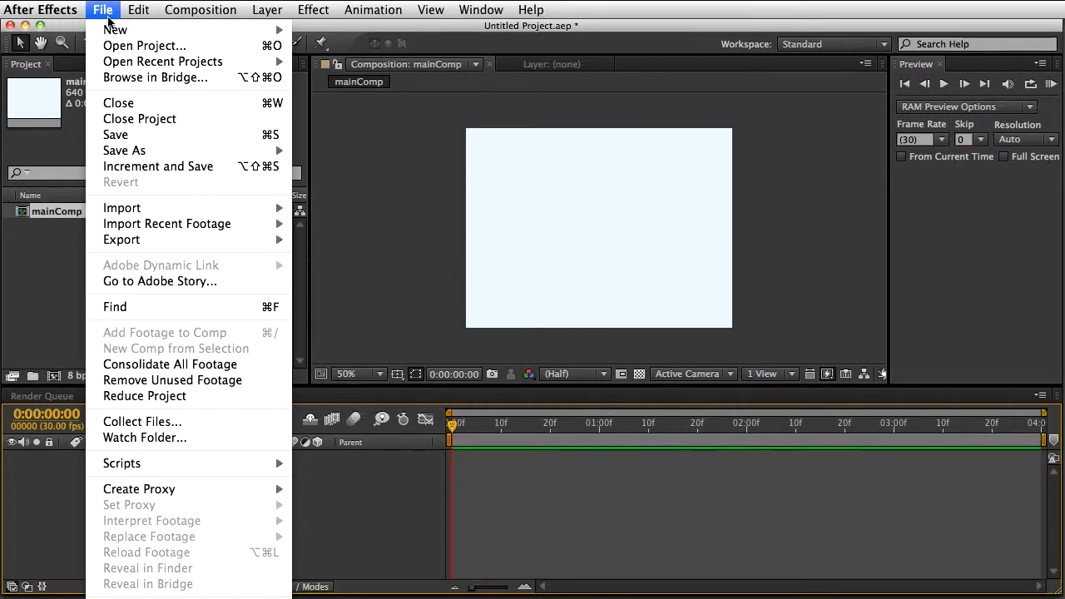
pyautogui.moveTo(138, 150)
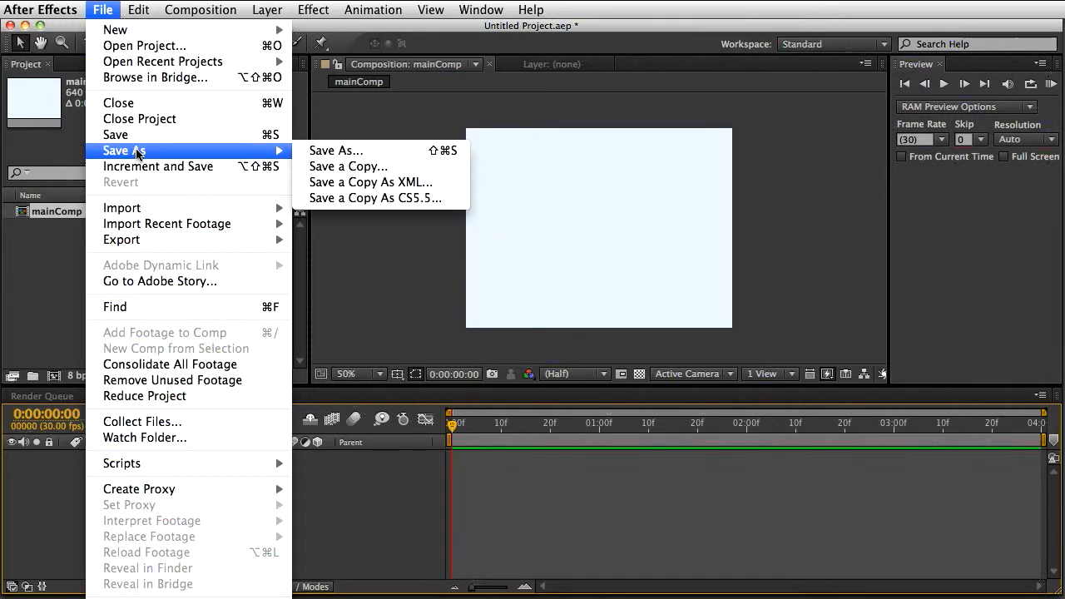
pyautogui.click(377, 156)
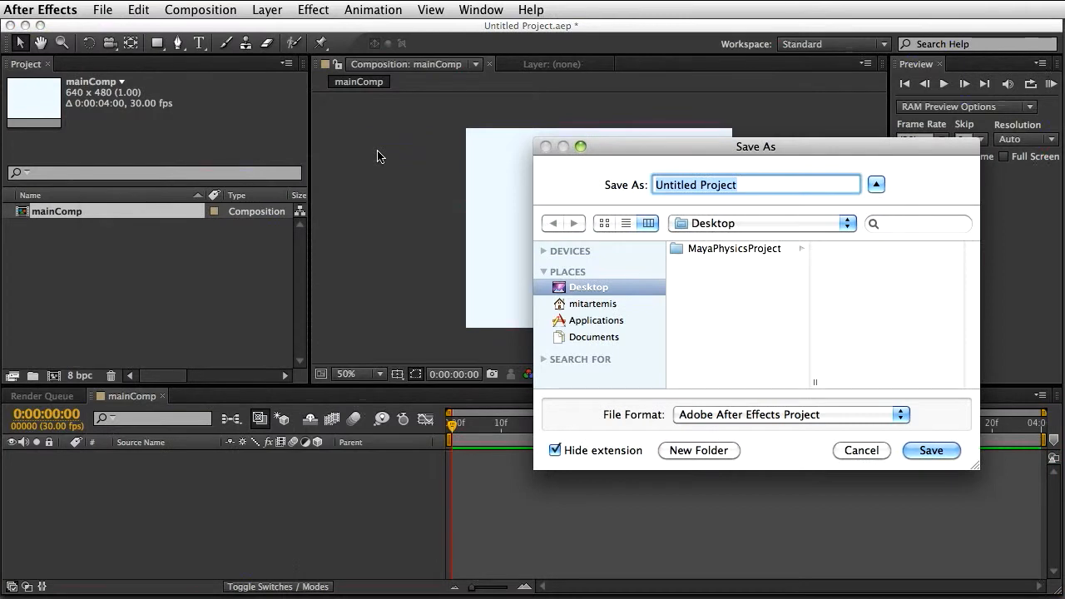
pyautogui.write('Torque')
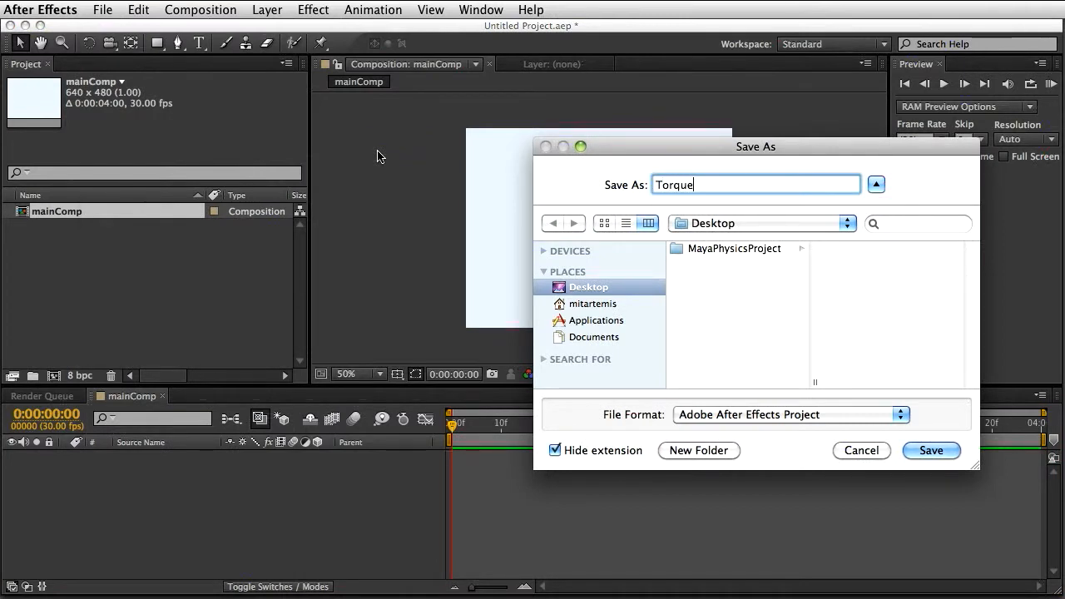
pyautogui.write('Animation')
pyautogui.click(923, 448)
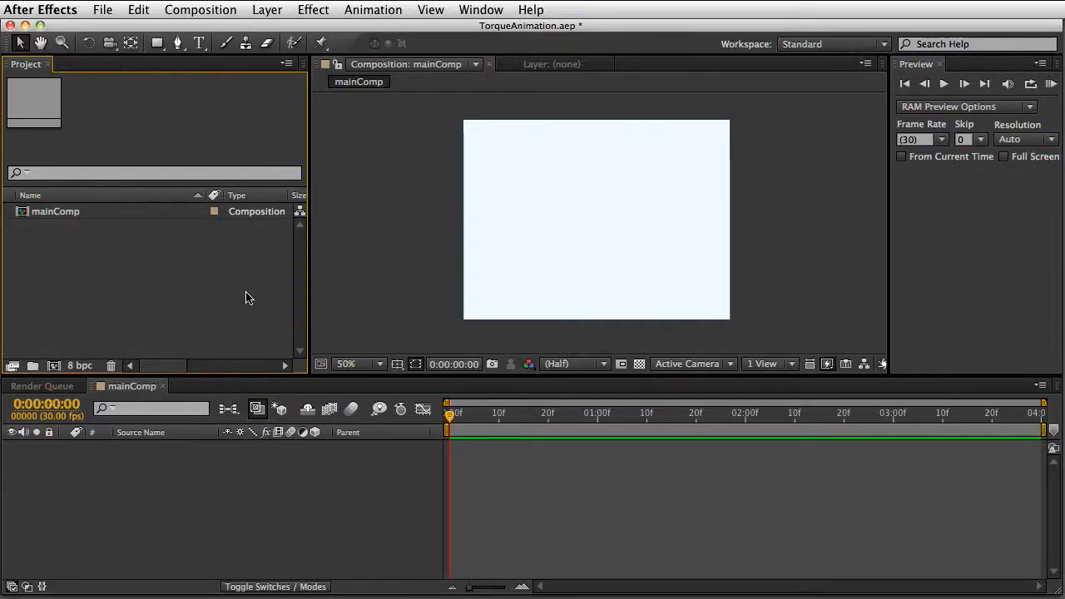
# - Import the TorqueAnimation frames as a PNG sequence, starting from TorqueAnimation_01.png in the MayaPhysicsProject images folder on the Desktop
pyautogui.click(101, 10)
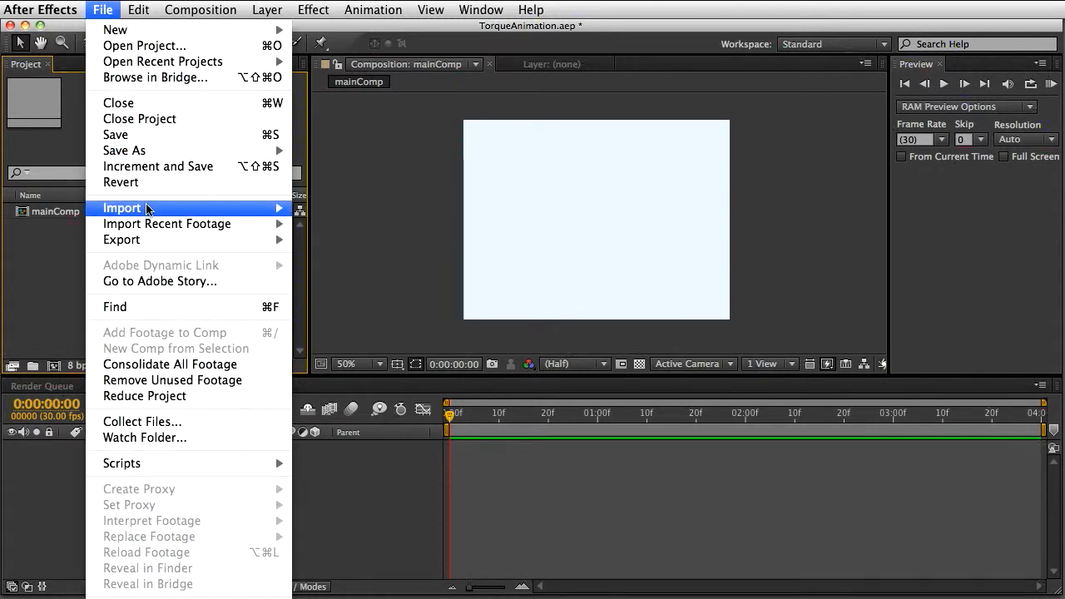
pyautogui.moveTo(148, 209)
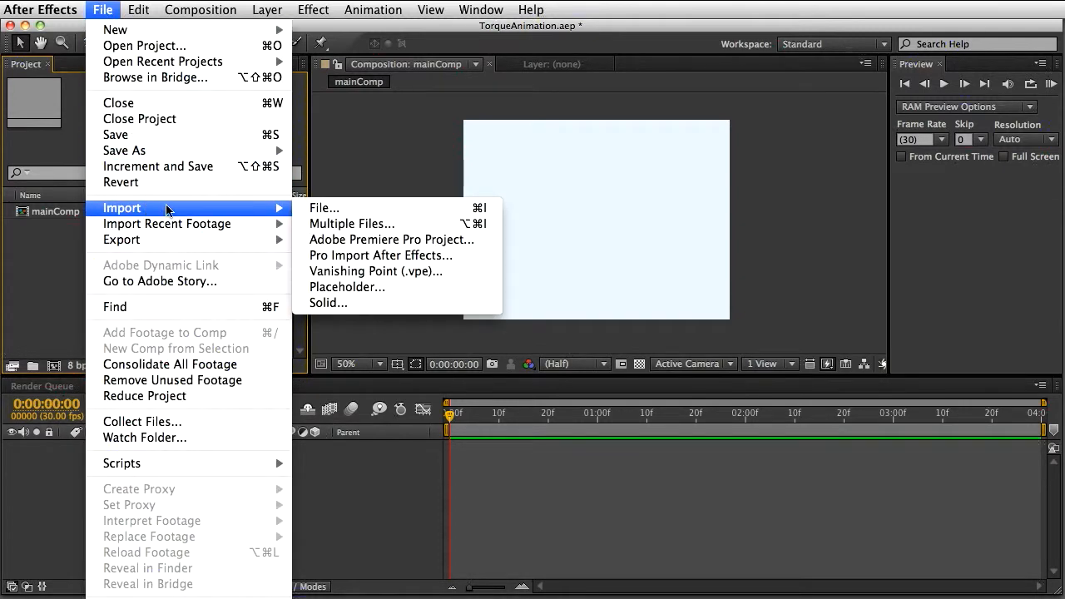
pyautogui.click(431, 225)
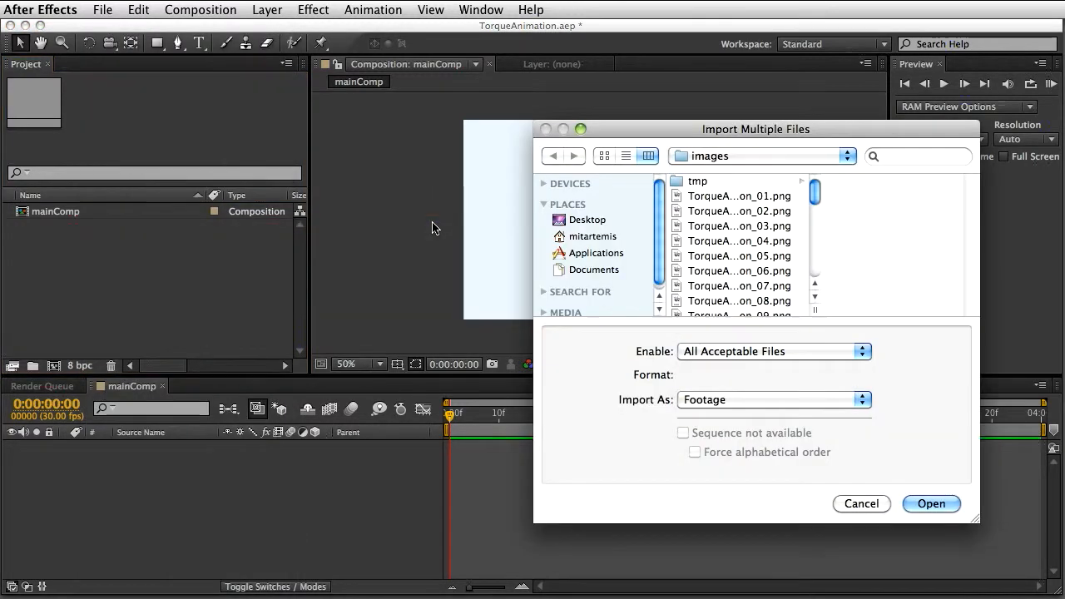
pyautogui.click(587, 221)
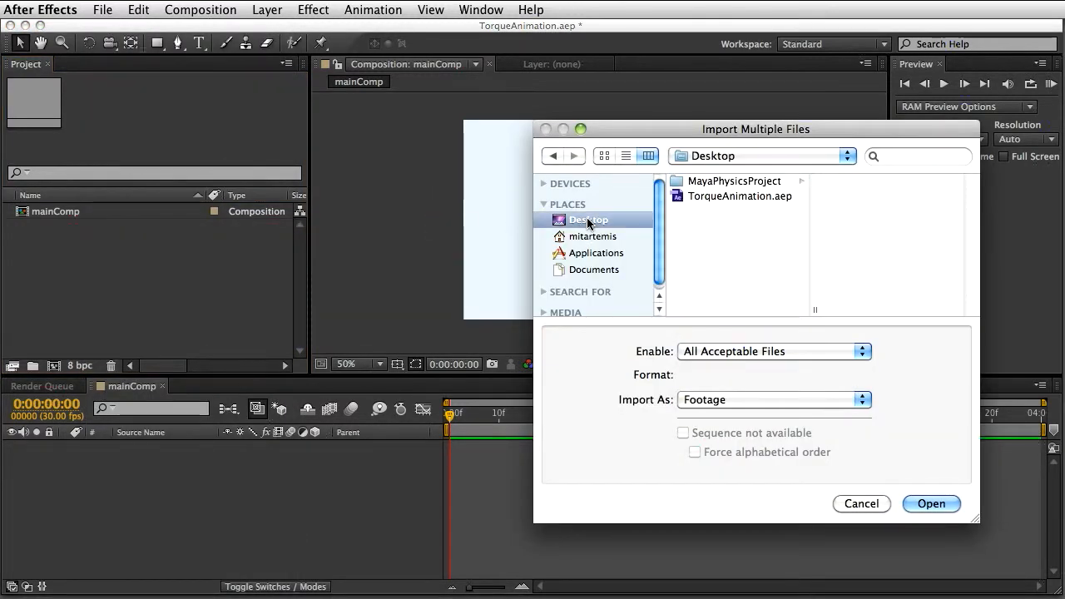
pyautogui.click(733, 181)
pyautogui.click(875, 257)
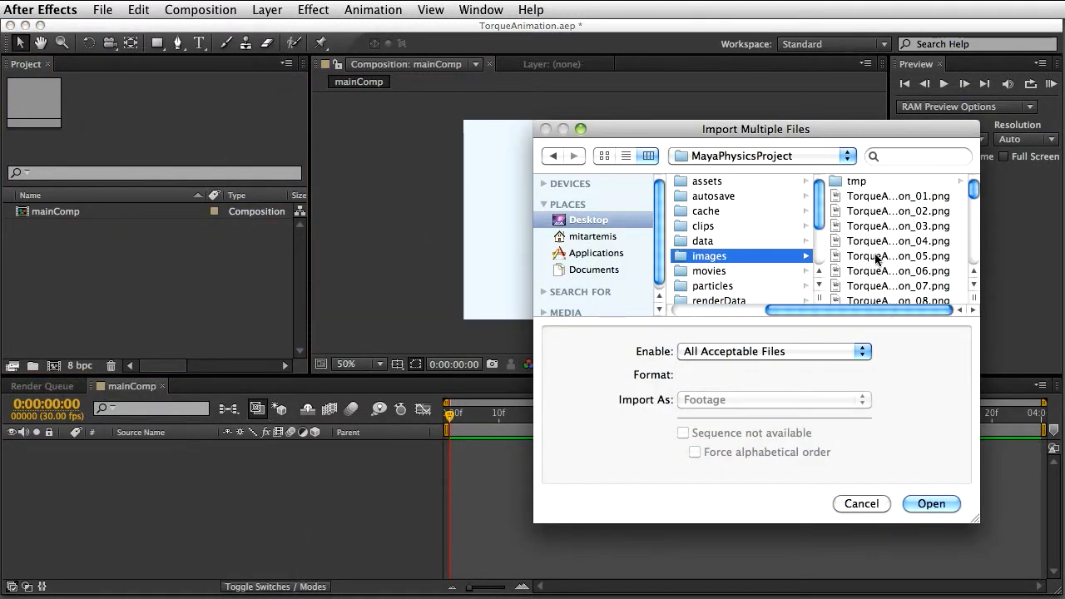
pyautogui.click(881, 196)
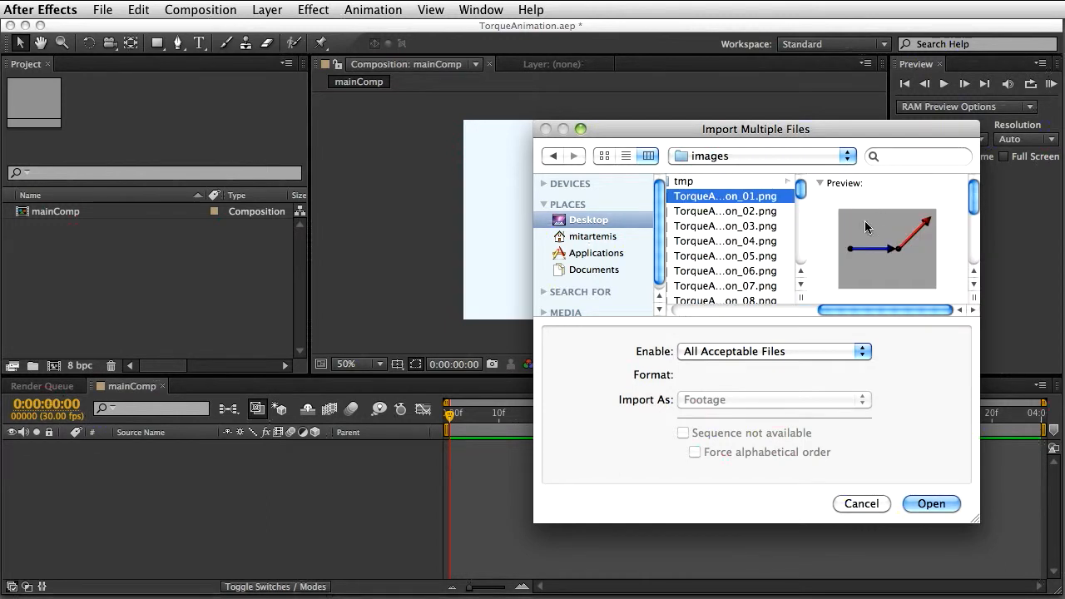
pyautogui.moveTo(803, 301); pyautogui.dragTo(835, 300)
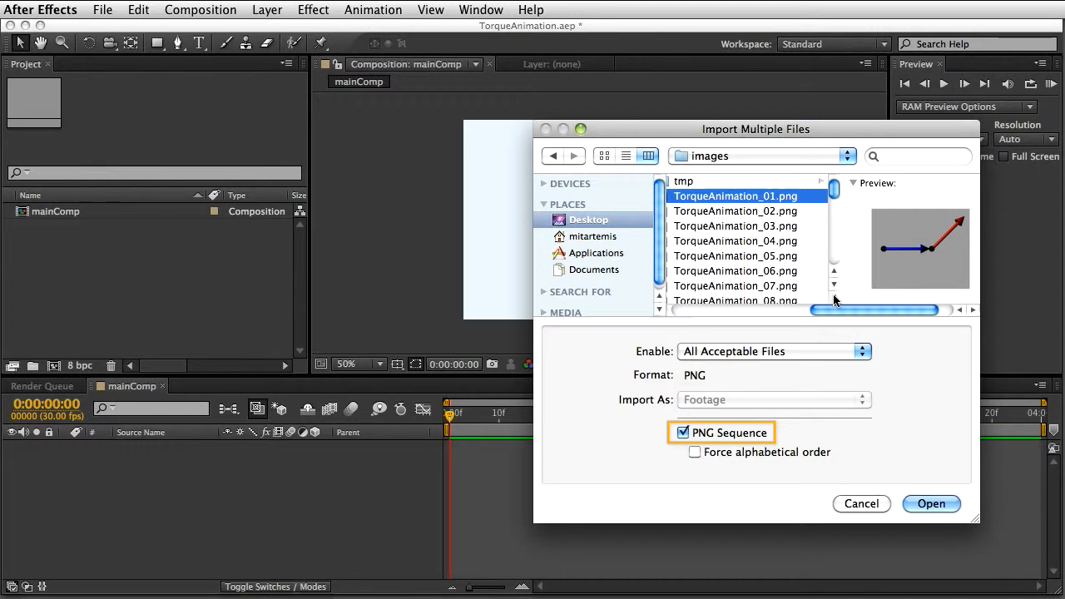
pyautogui.click(929, 502)
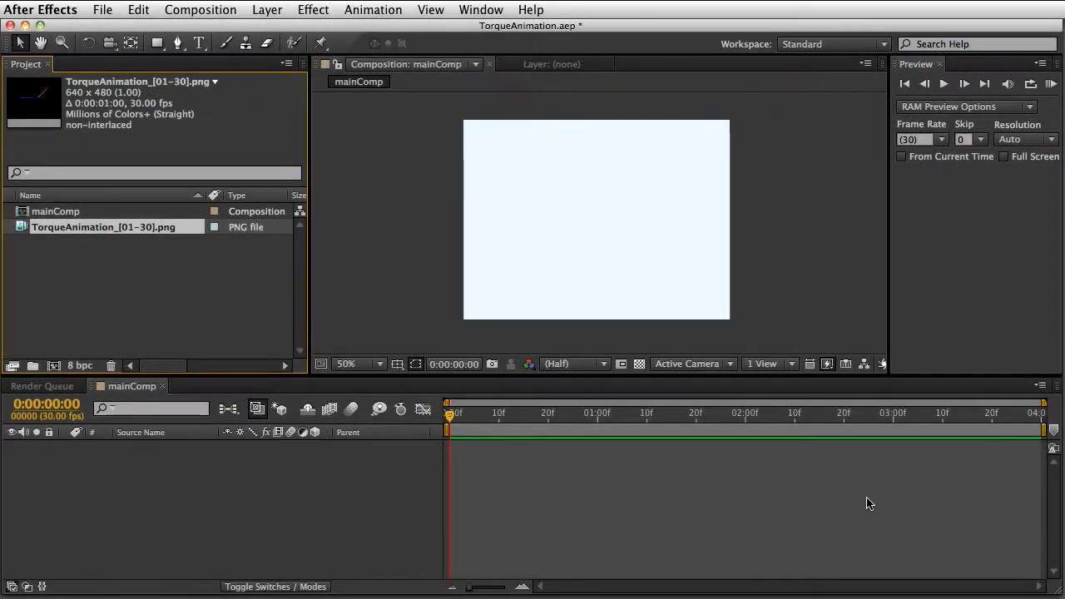
# - Import TorqueAnimation_greenArrow.png from the images folder as a single still image
pyautogui.click(102, 9)
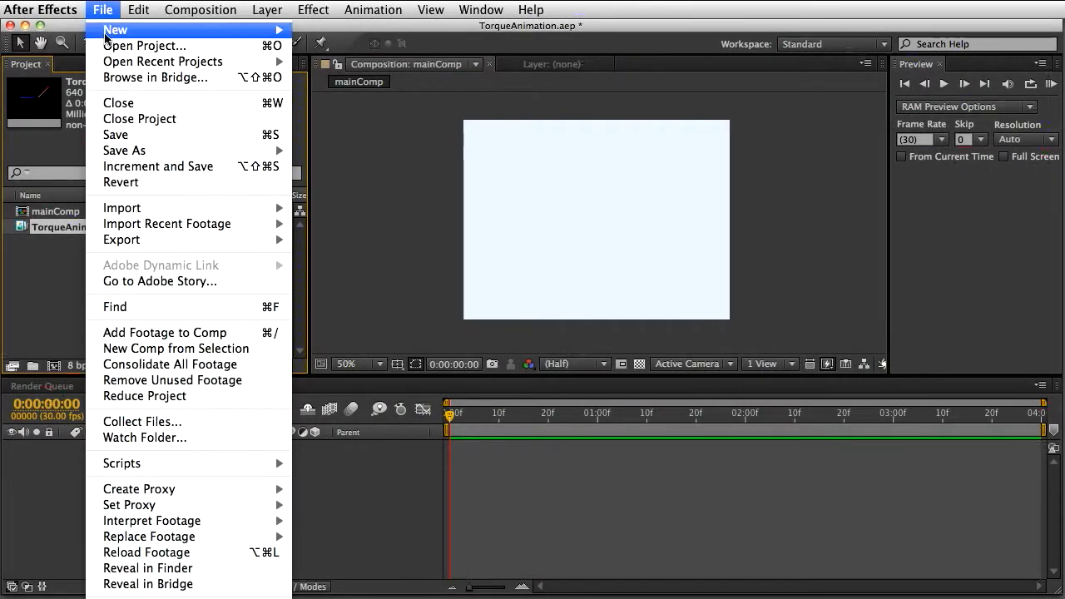
pyautogui.moveTo(142, 212)
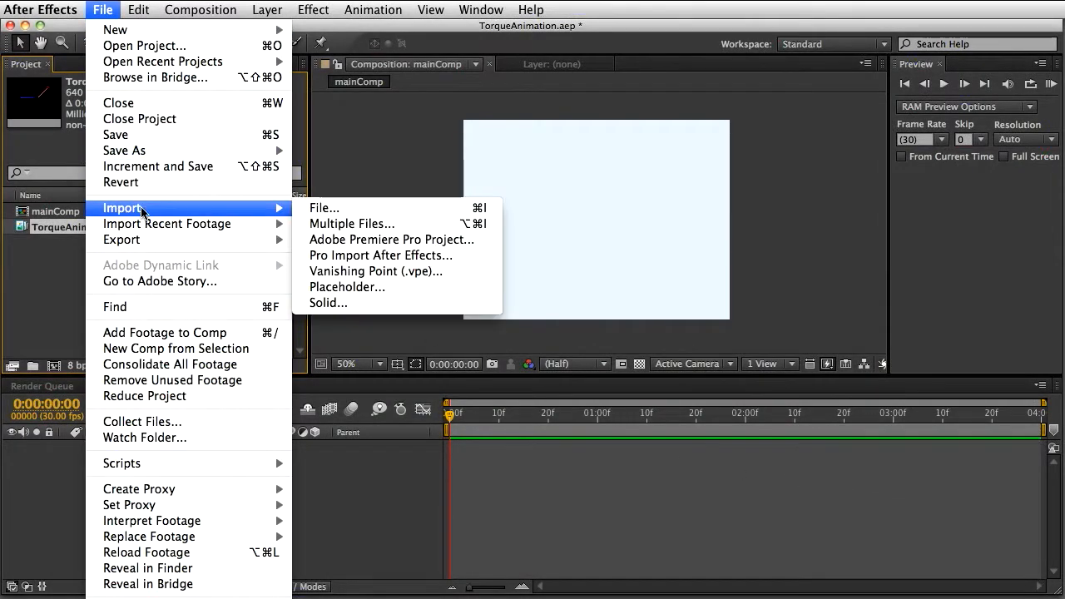
pyautogui.click(439, 217)
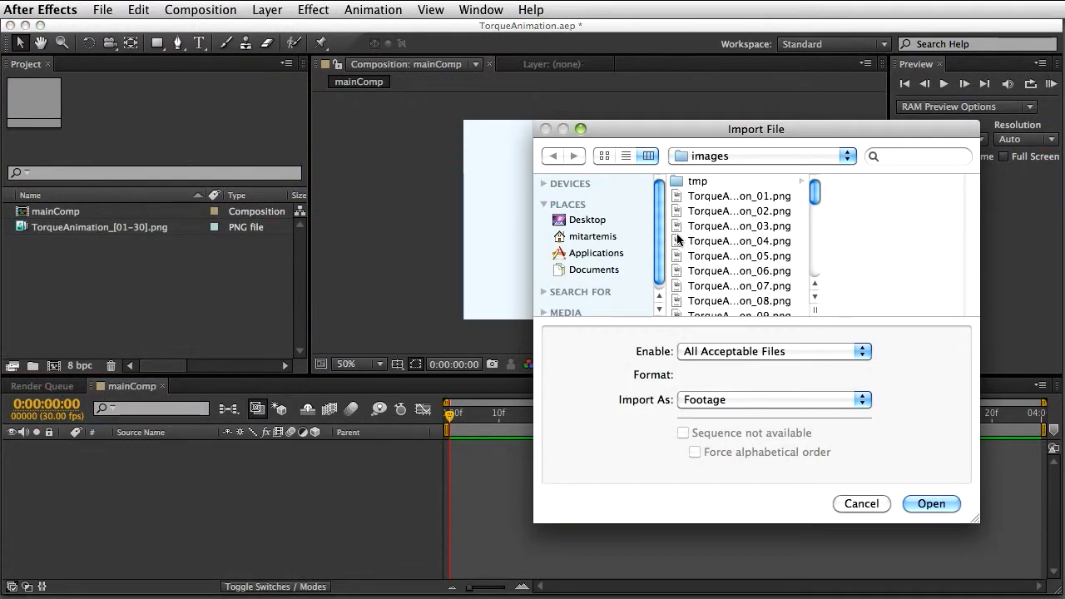
pyautogui.moveTo(813, 193); pyautogui.dragTo(813, 263)
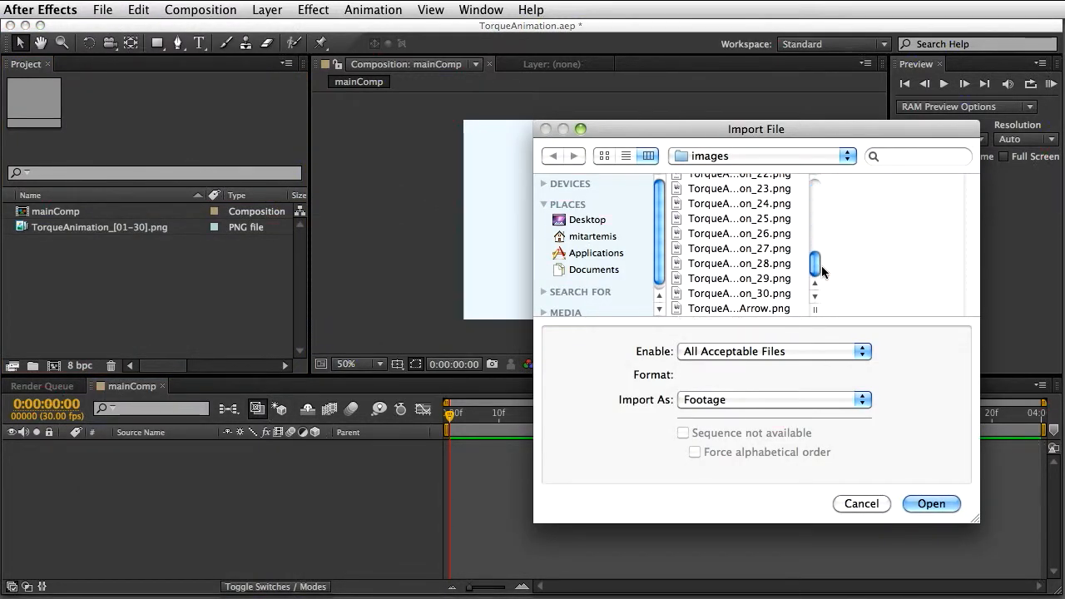
pyautogui.click(746, 309)
pyautogui.moveTo(814, 309); pyautogui.dragTo(877, 297)
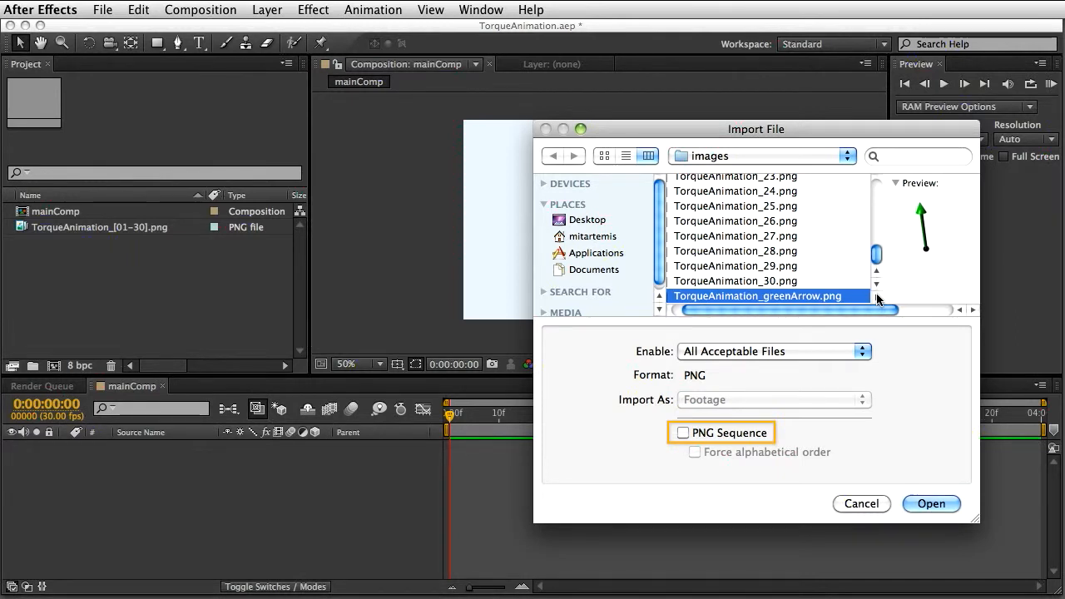
pyautogui.click(931, 503)
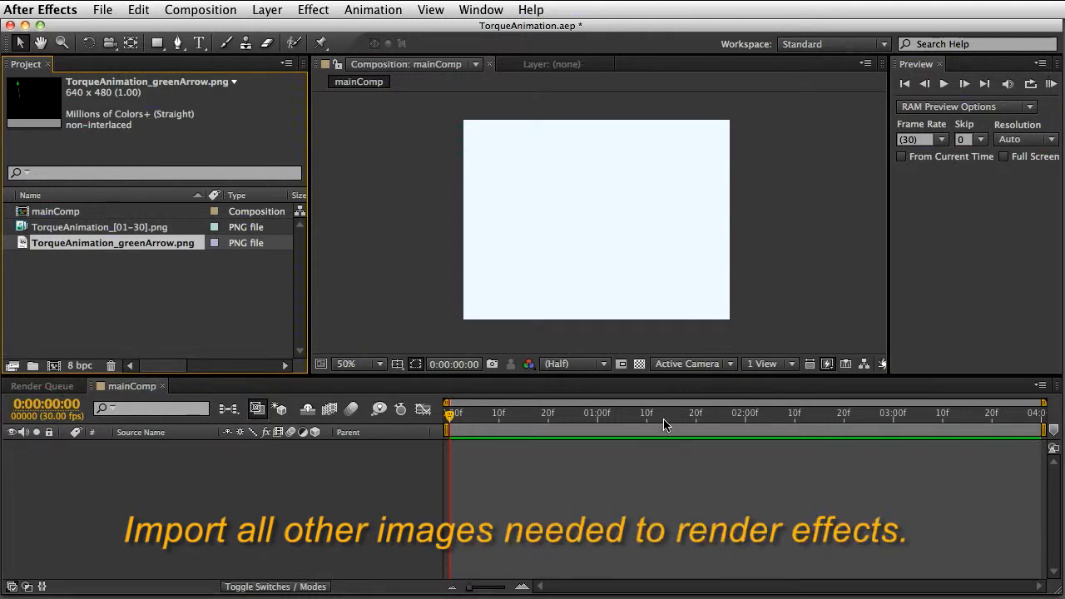
# - Import TorqueAnimation_30.png from the images folder as a single still, with the PNG Sequence option turned off
pyautogui.click(103, 11)
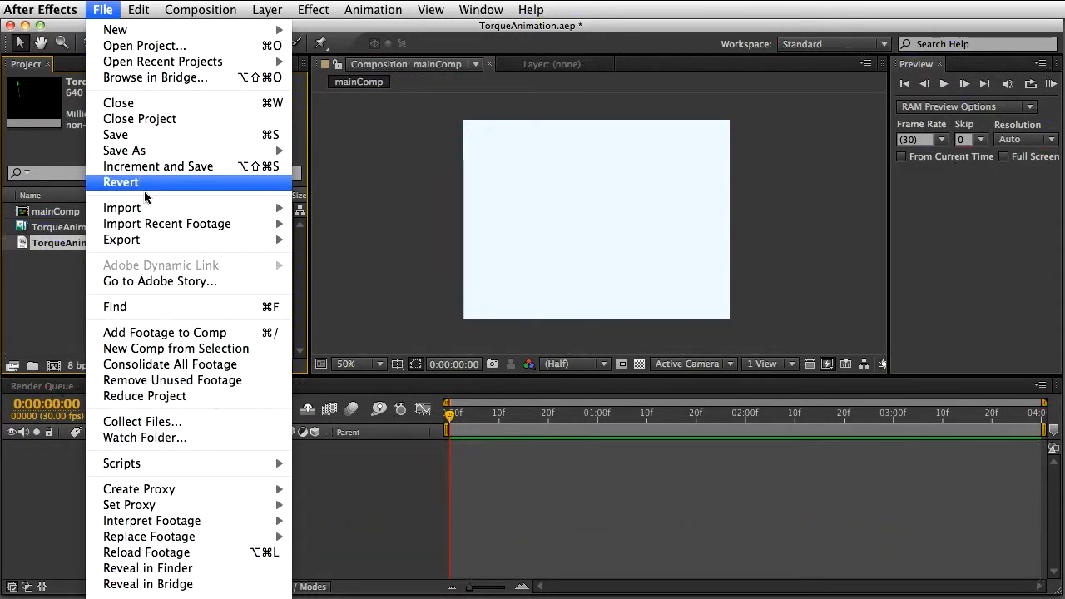
pyautogui.moveTo(158, 208)
pyautogui.click(388, 208)
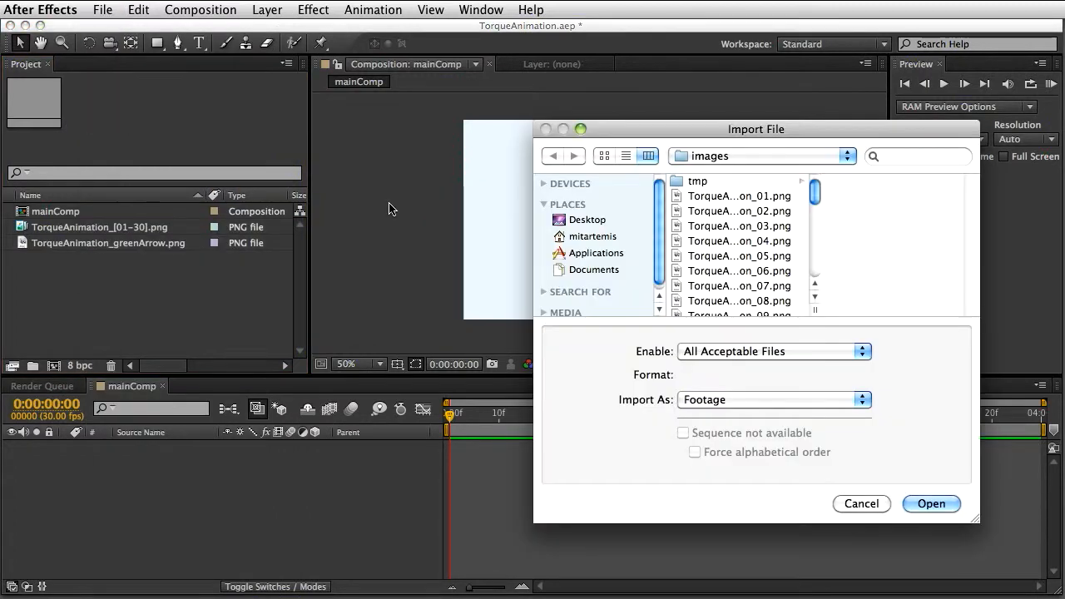
pyautogui.moveTo(814, 197); pyautogui.dragTo(817, 261)
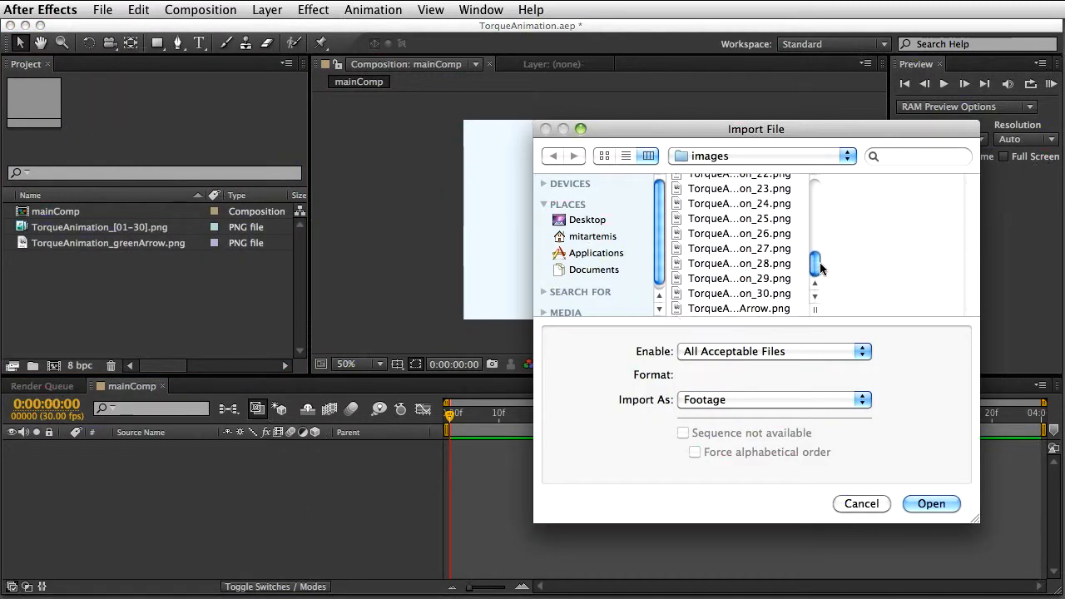
pyautogui.click(771, 293)
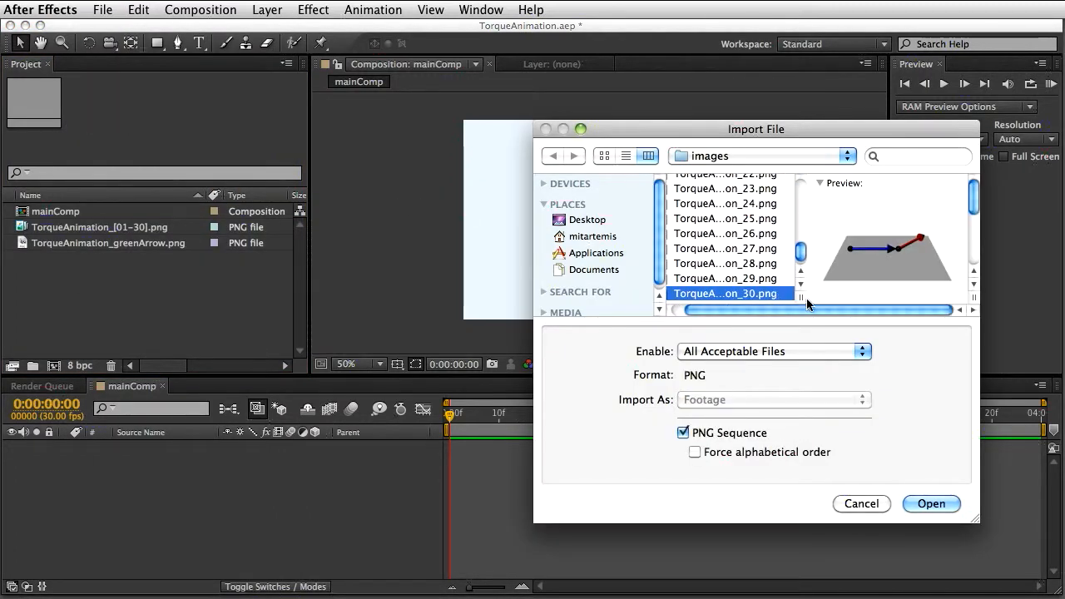
pyautogui.moveTo(802, 297); pyautogui.dragTo(843, 300)
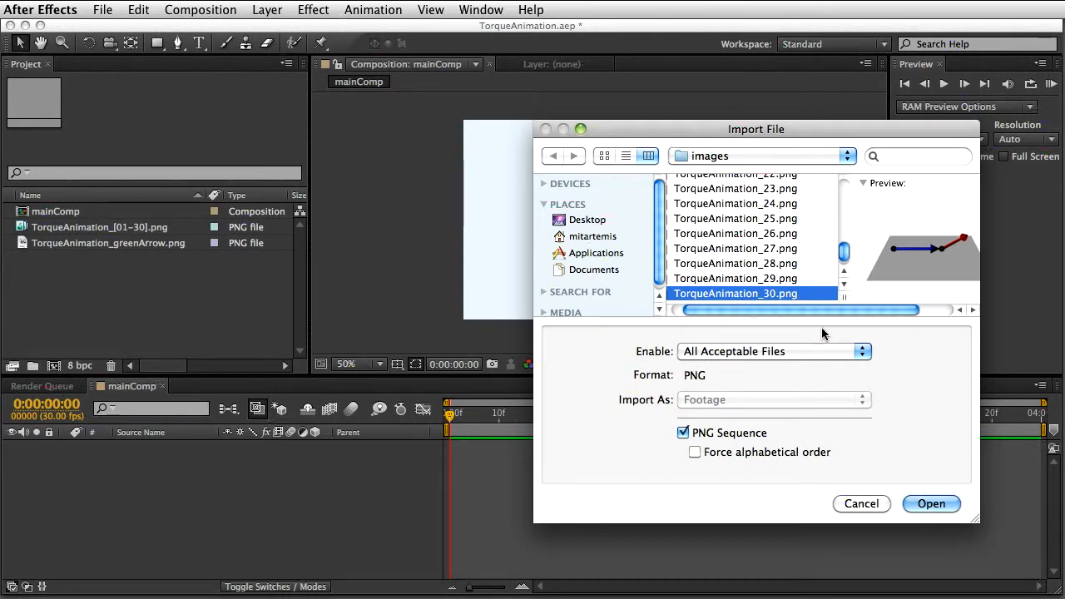
pyautogui.click(683, 433)
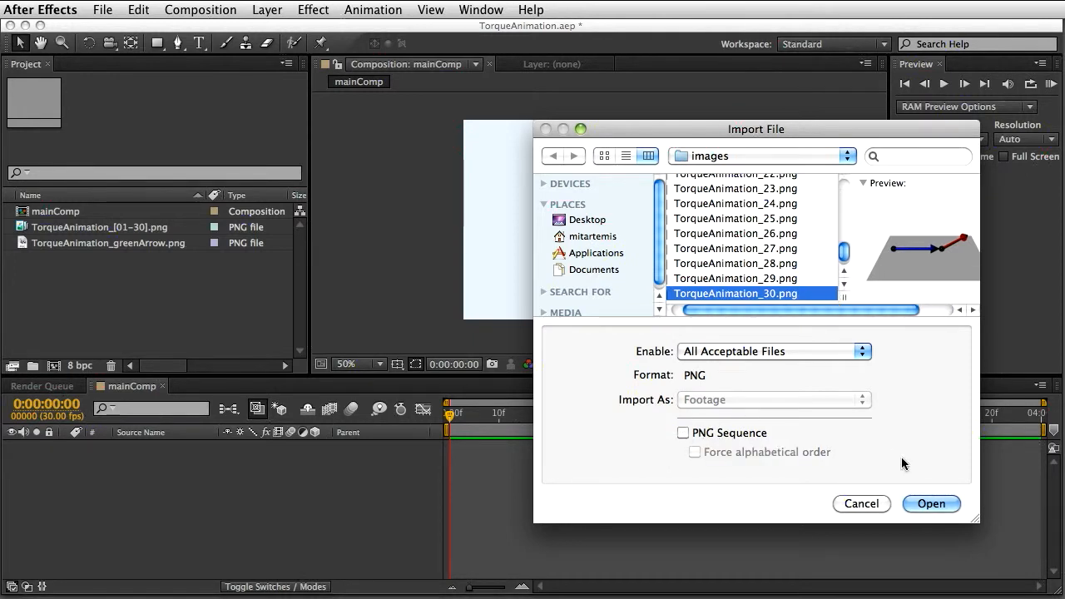
pyautogui.click(923, 502)
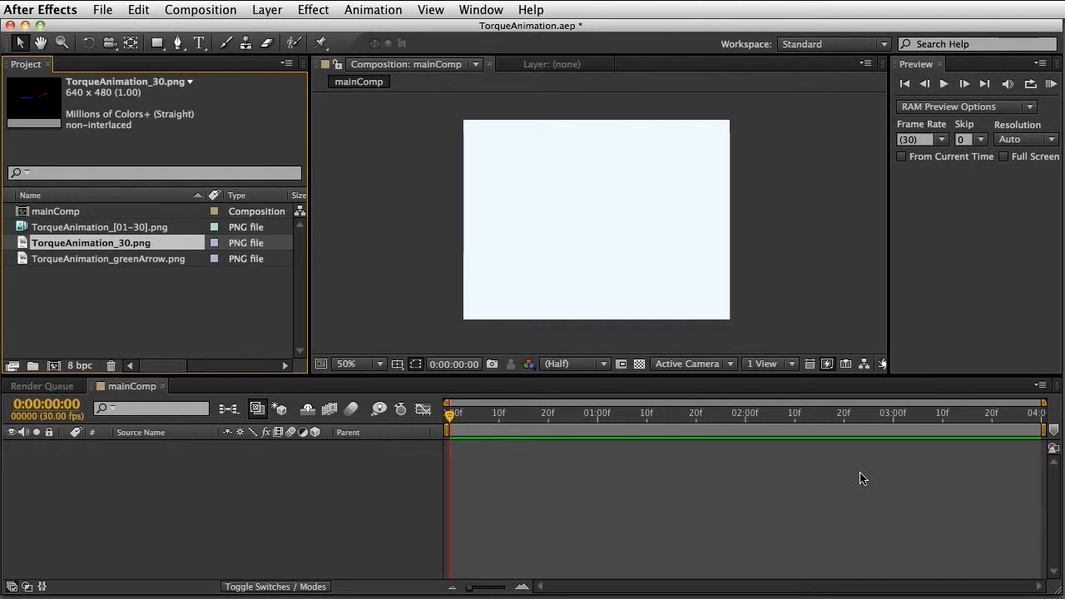
# - Create a project folder named images at the root level of the project
pyautogui.click(205, 300)
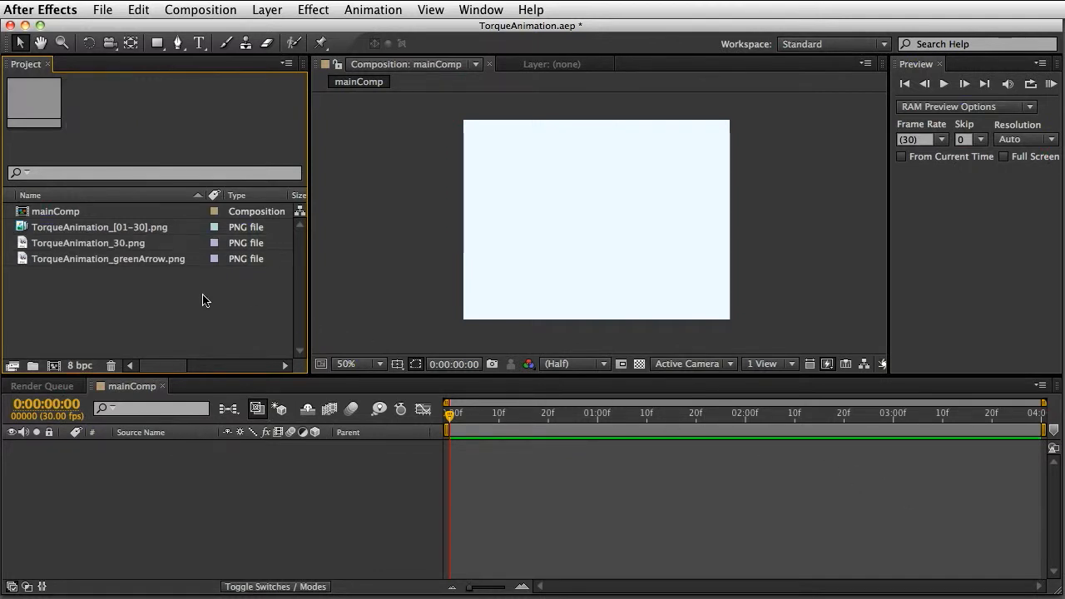
pyautogui.click(32, 366)
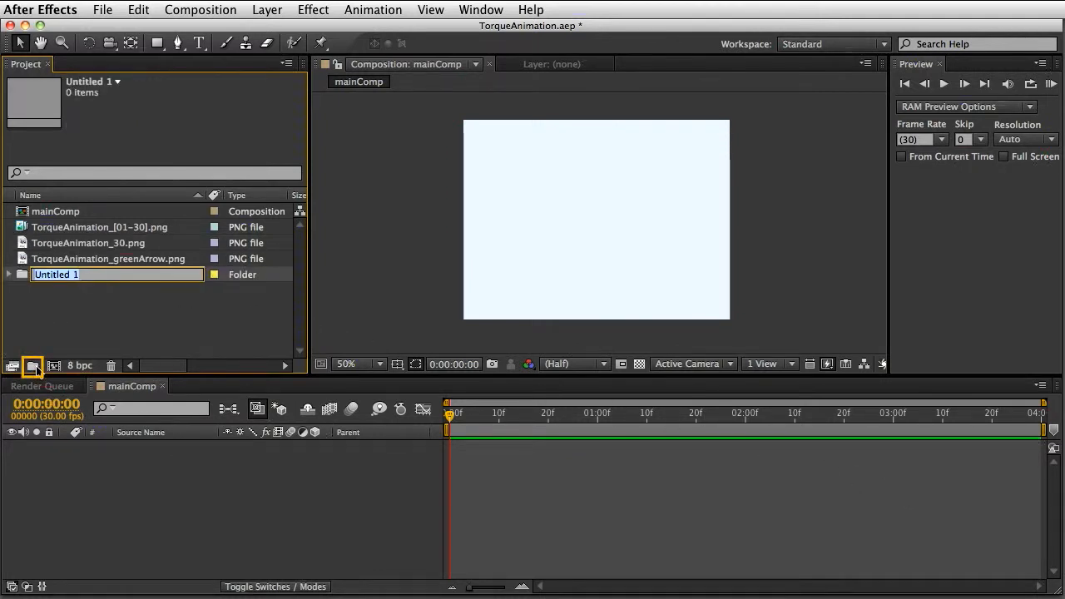
pyautogui.write('images')
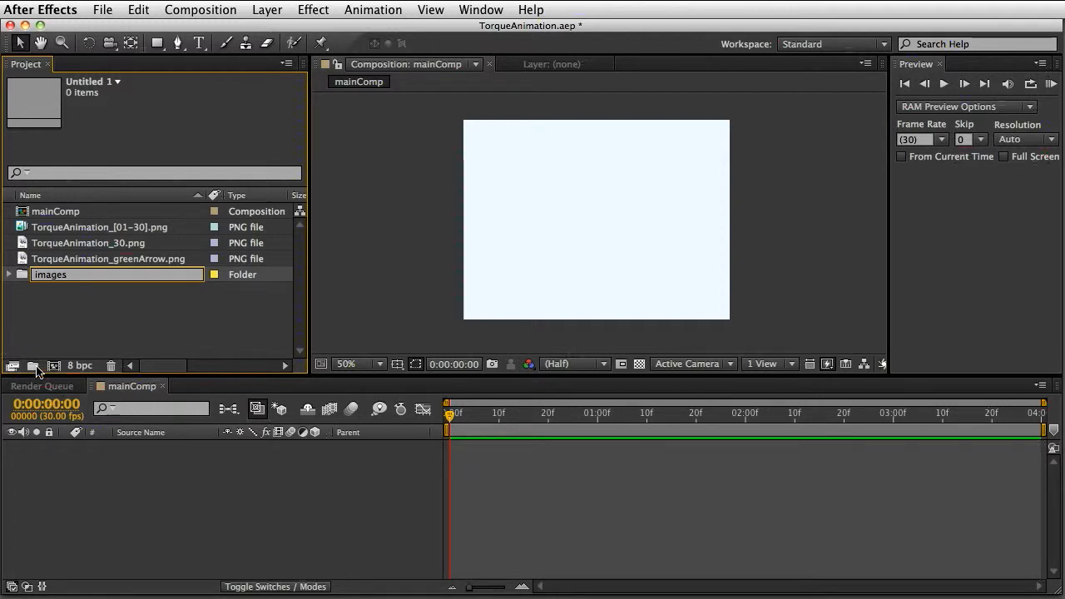
pyautogui.click(68, 313)
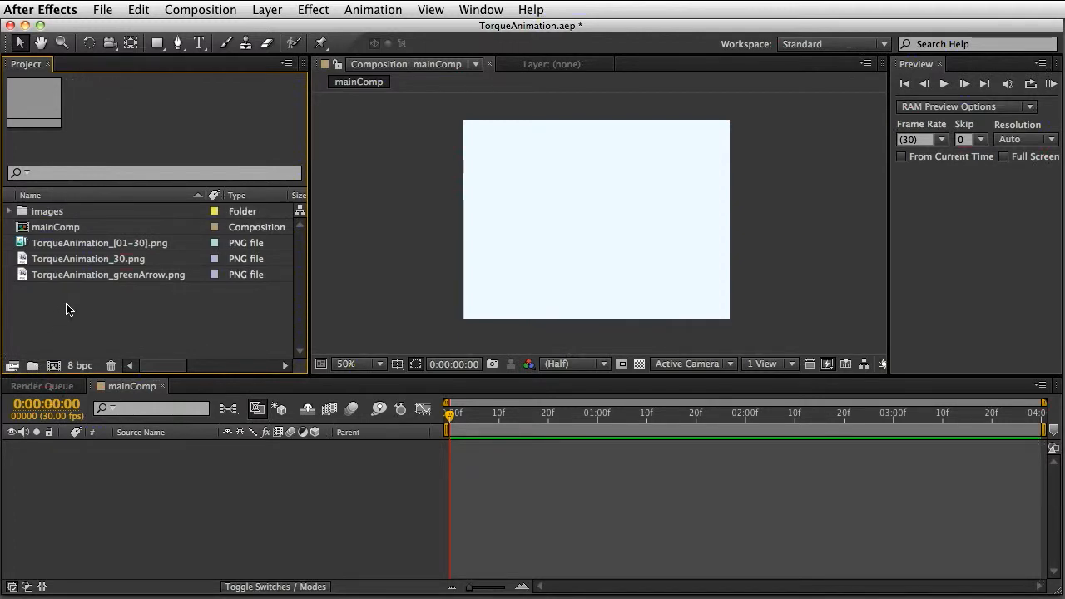
# - Move the TorqueAnimation sequence and the two still PNGs into the images folder and expand it
pyautogui.click(57, 277)
pyautogui.keyDown('shift'); pyautogui.click(53, 248); pyautogui.keyUp('shift')
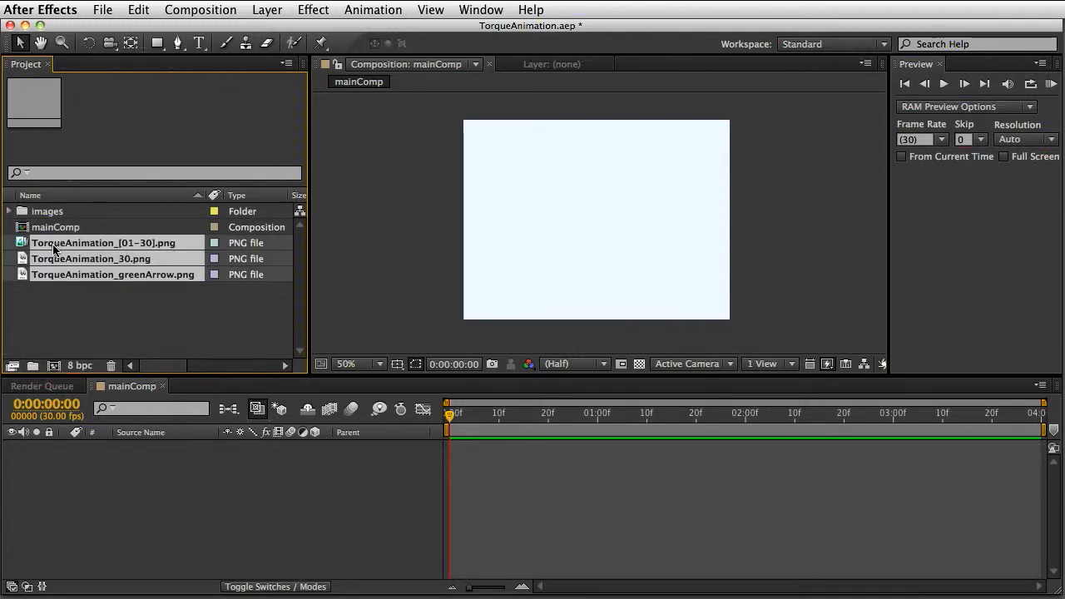
pyautogui.moveTo(53, 248); pyautogui.dragTo(41, 214)
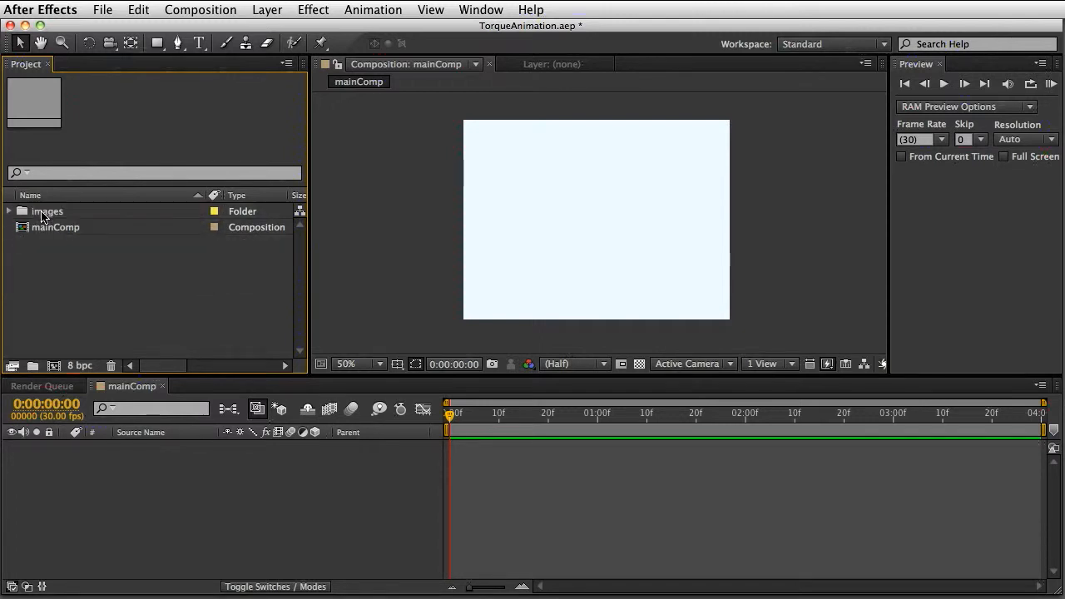
pyautogui.click(9, 213)
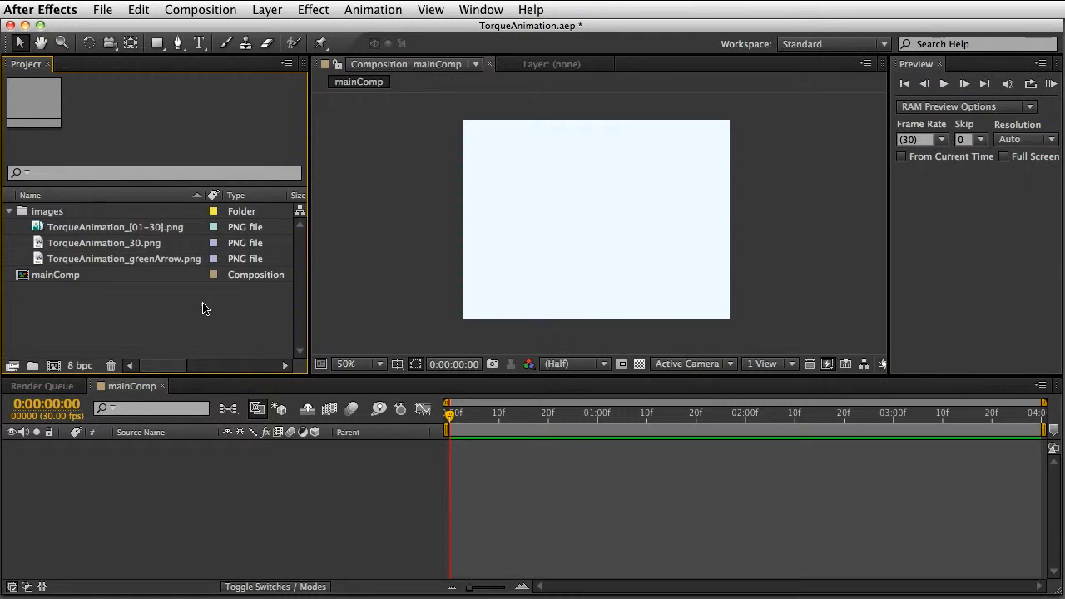
# - Add the TorqueAnimation_[01-30].png sequence to the mainComp timeline and preview it, returning the current time to 0:00:00:00
pyautogui.moveTo(38, 233); pyautogui.dragTo(70, 475)
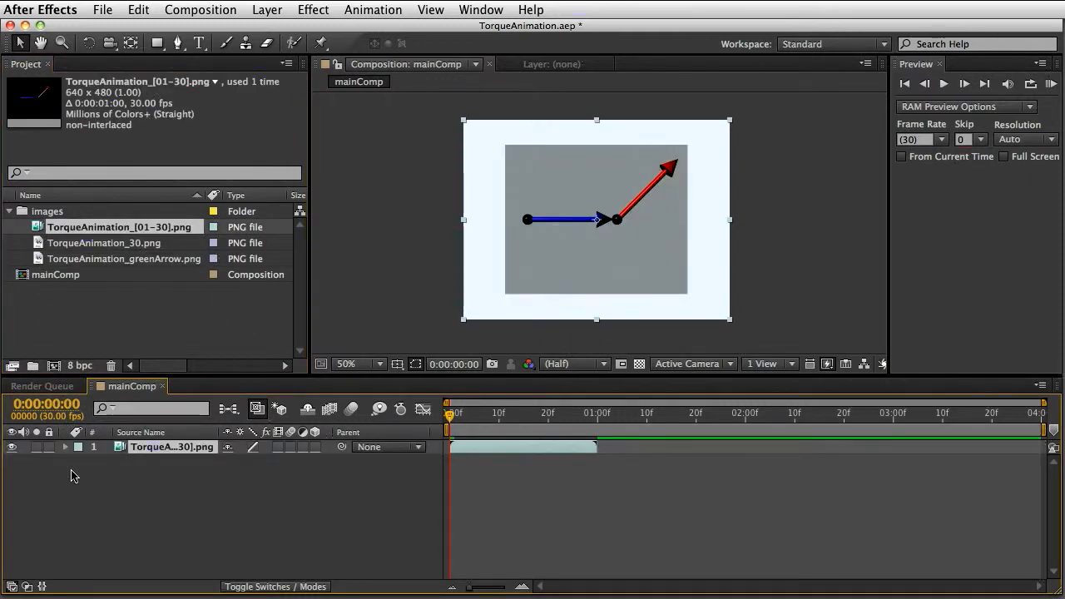
pyautogui.moveTo(449, 416)
pyautogui.mouseDown()
pyautogui.moveTo(588, 420)
pyautogui.moveTo(449, 416)
pyautogui.mouseUp()
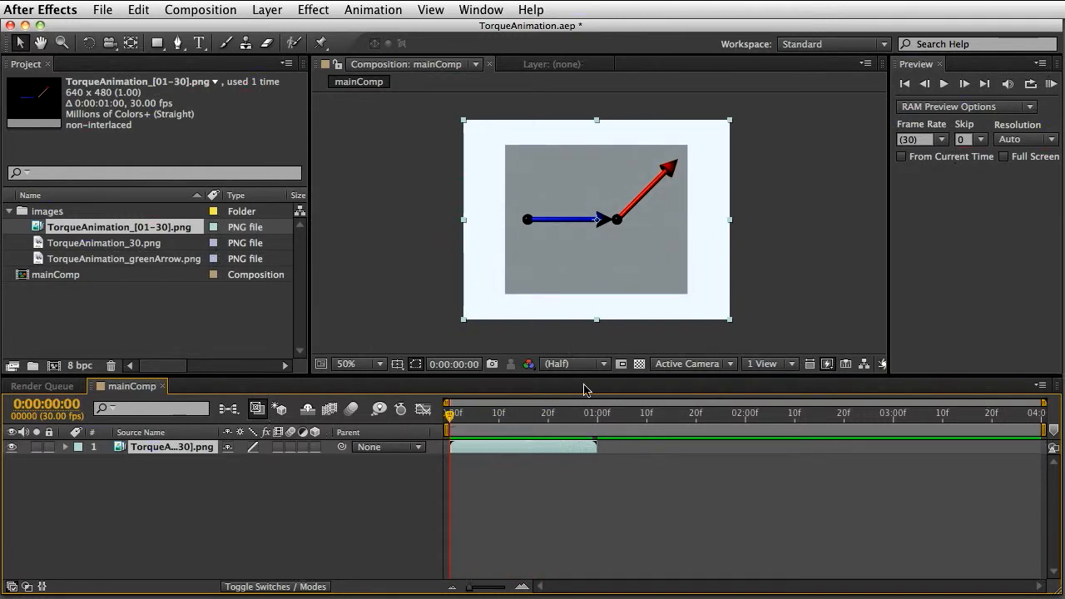
pyautogui.click(944, 84)
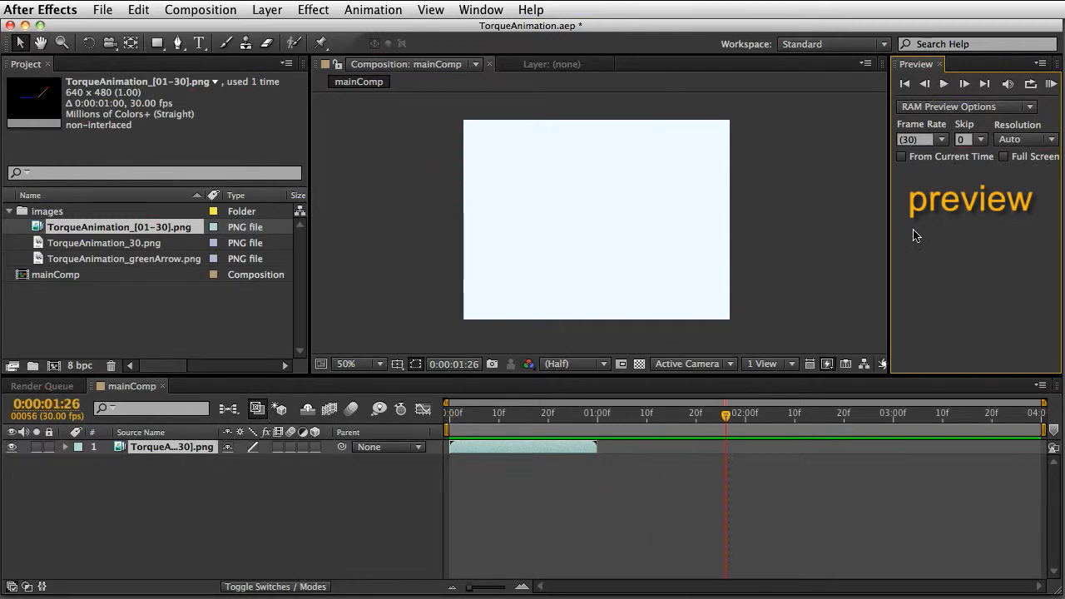
pyautogui.click(726, 416)
pyautogui.moveTo(727, 416); pyautogui.dragTo(434, 413)
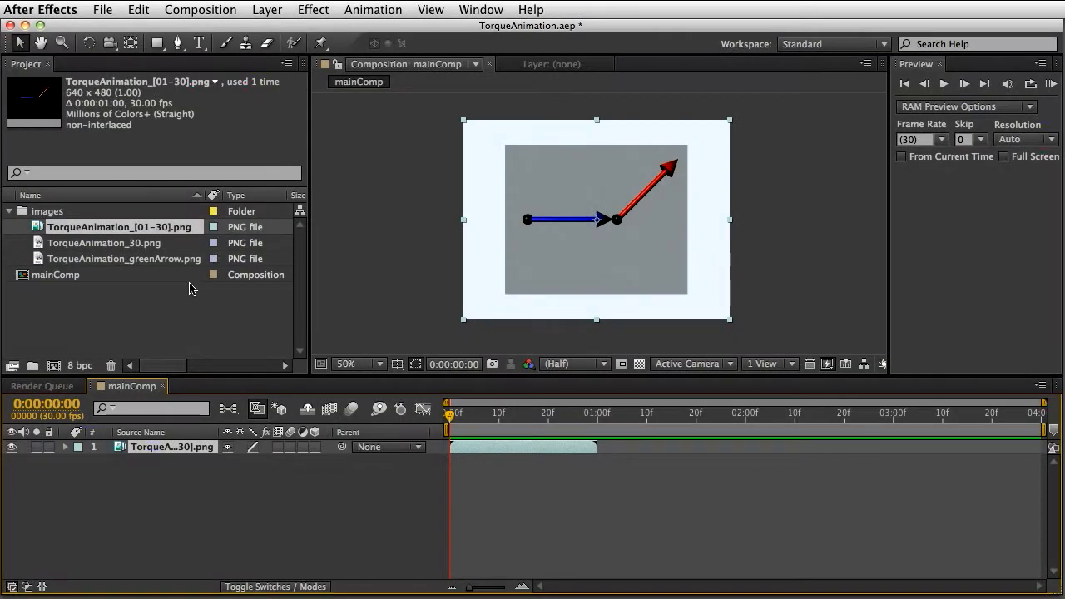
# - Add TorqueAnimation_30.png and TorqueAnimation_greenArrow.png as layers above the sequence, and widen the source name column to show the full layer names
pyautogui.click(117, 260)
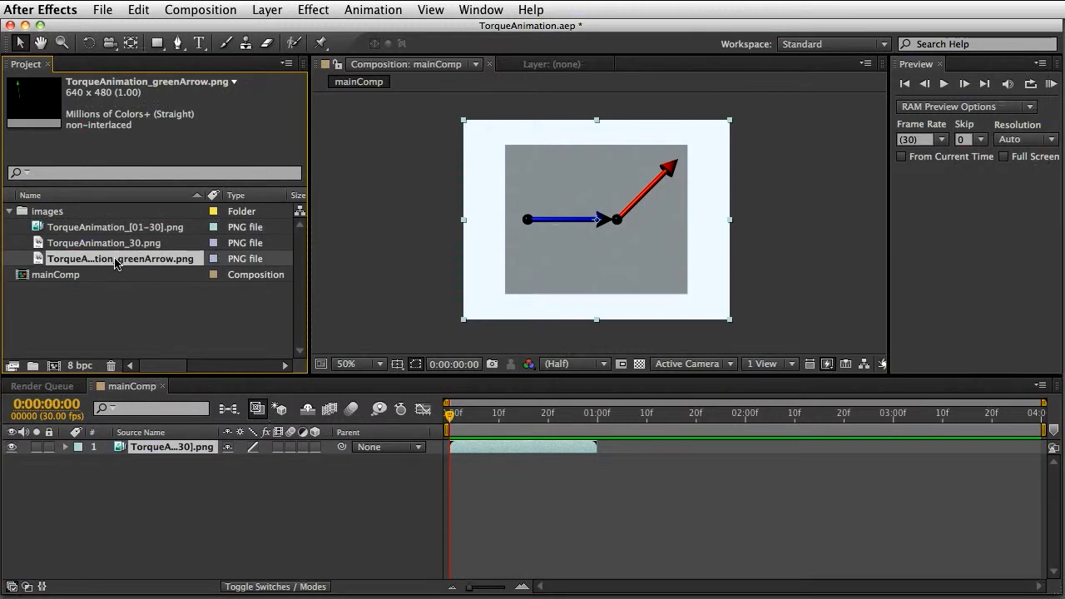
pyautogui.keyDown('shift'); pyautogui.click(117, 243); pyautogui.keyUp('shift')
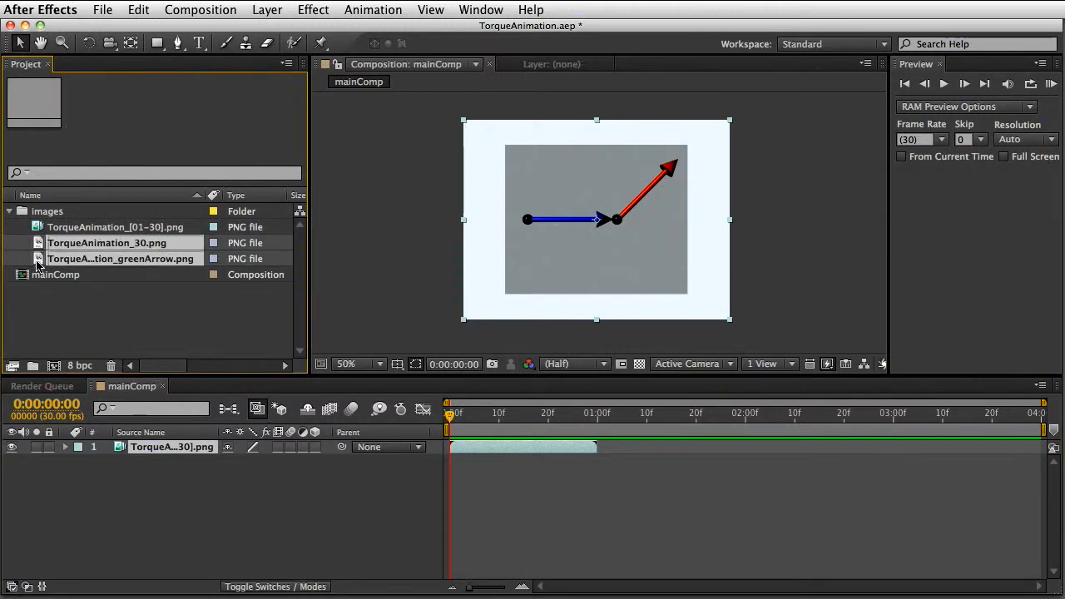
pyautogui.moveTo(35, 260); pyautogui.dragTo(111, 447)
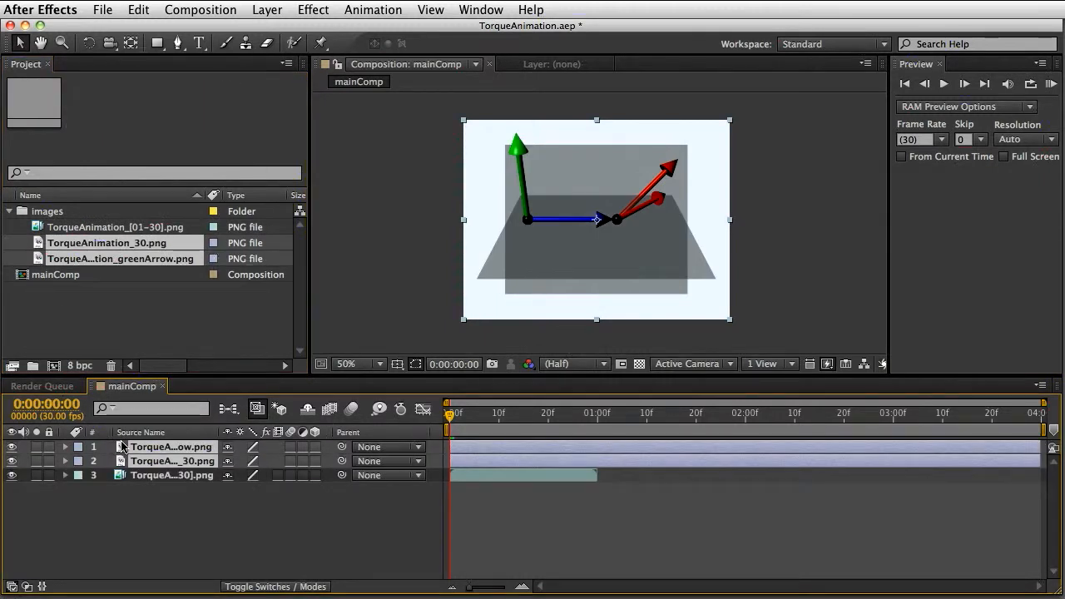
pyautogui.moveTo(220, 432); pyautogui.dragTo(297, 432)
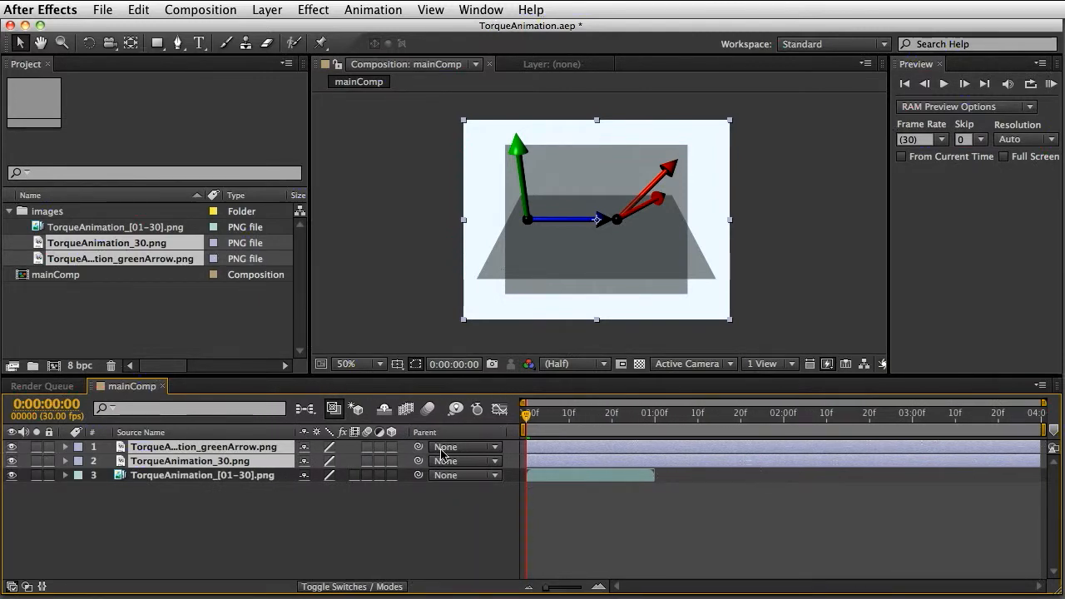
# - Shift both still layers to start at 0:00:01:00, where the sequence ends, and check their alignment at that frame
pyautogui.moveTo(525, 459); pyautogui.dragTo(654, 463)
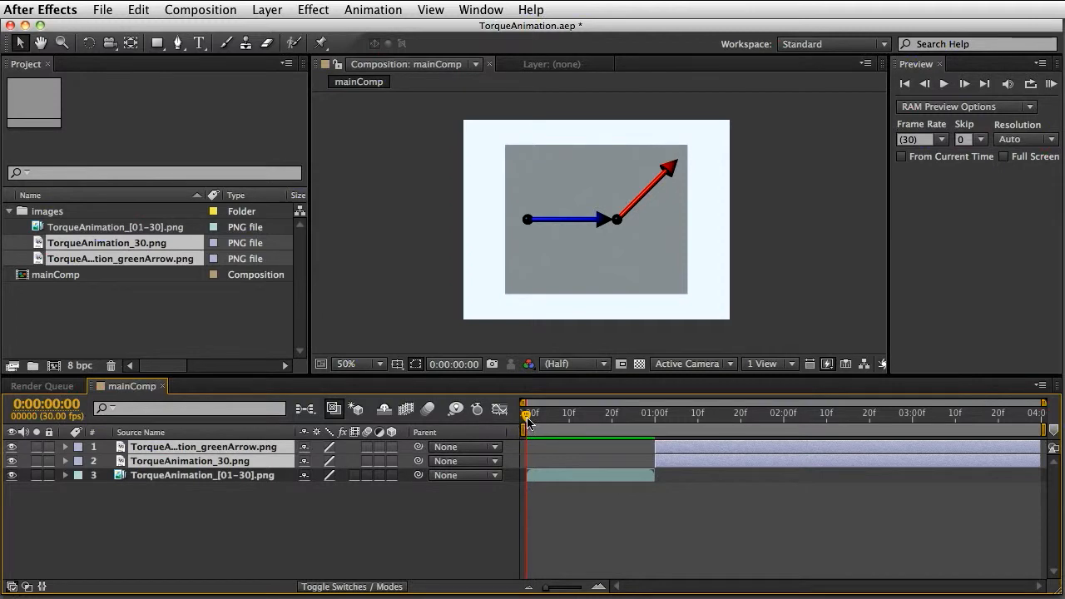
pyautogui.moveTo(530, 422); pyautogui.dragTo(657, 430)
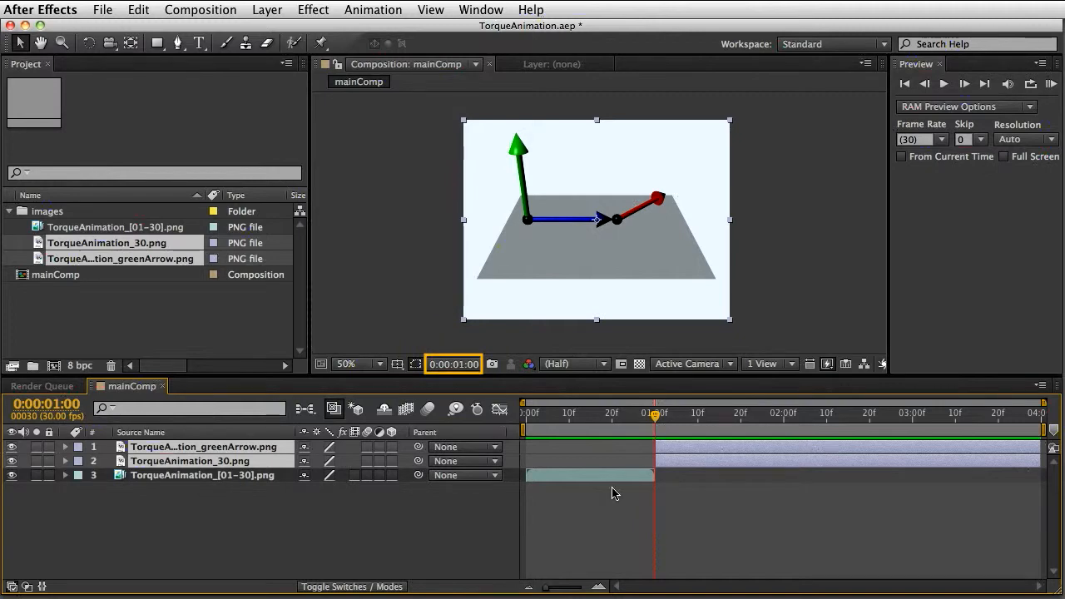
pyautogui.moveTo(561, 591); pyautogui.dragTo(587, 590)
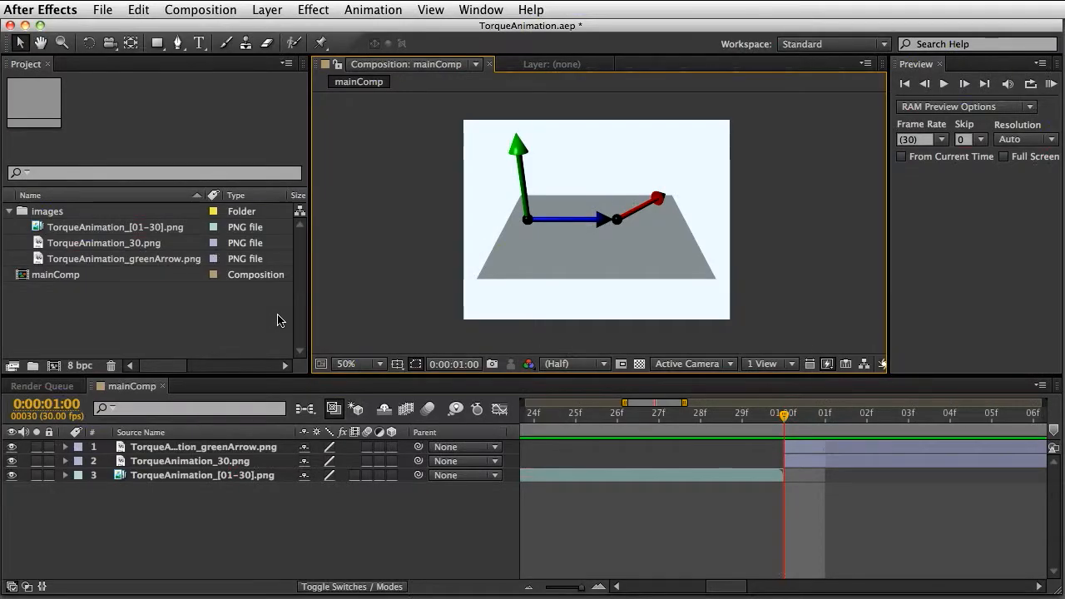
# - Create a text layer reading tQ and place it beside the green arrow, above the grey plane
pyautogui.click(274, 12)
pyautogui.moveTo(283, 30)
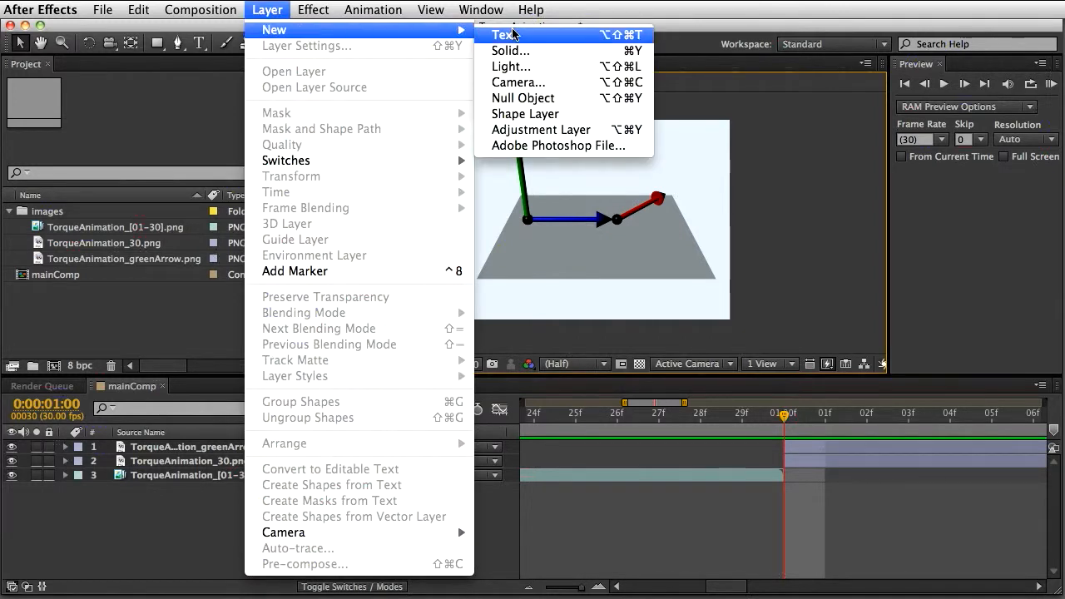
pyautogui.click(570, 35)
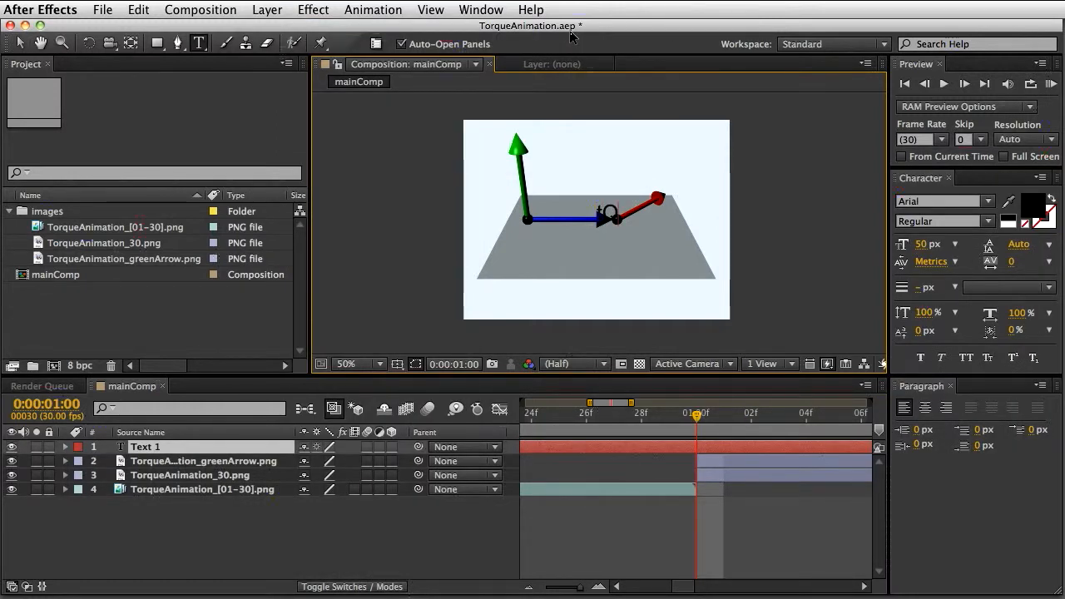
pyautogui.click(20, 43)
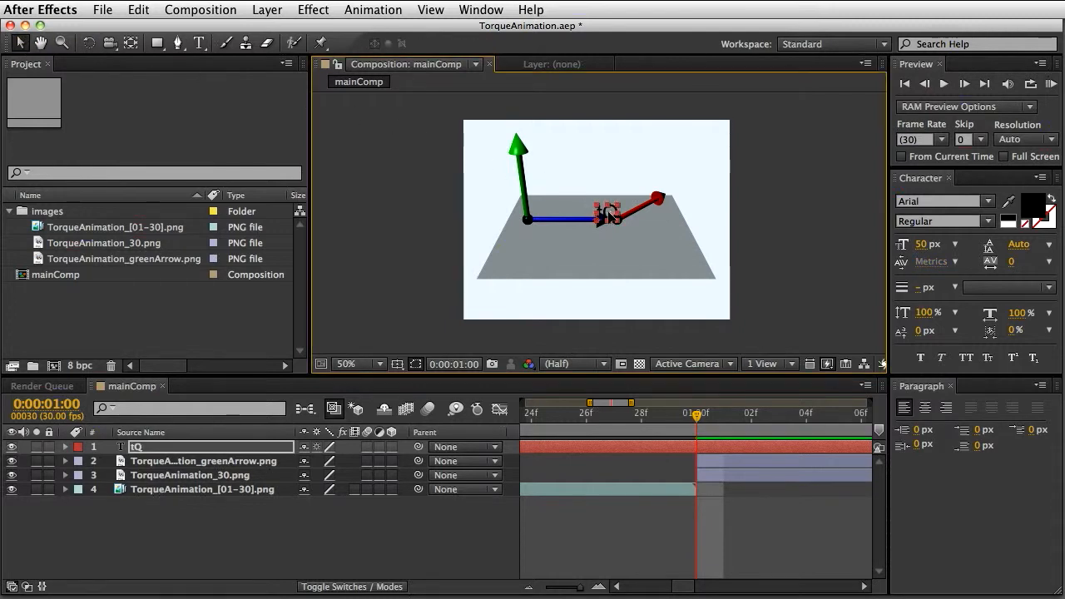
pyautogui.moveTo(610, 215); pyautogui.dragTo(567, 175)
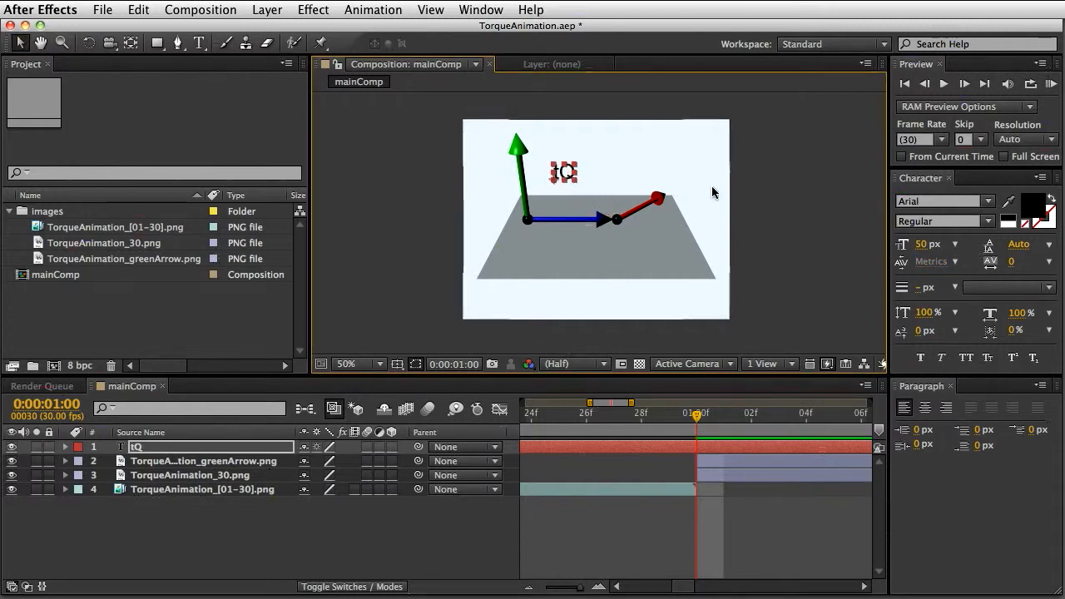
# - Color the tQ text with the green sampled from the arrowhead and make the letter Q a subscript
pyautogui.click(1008, 200)
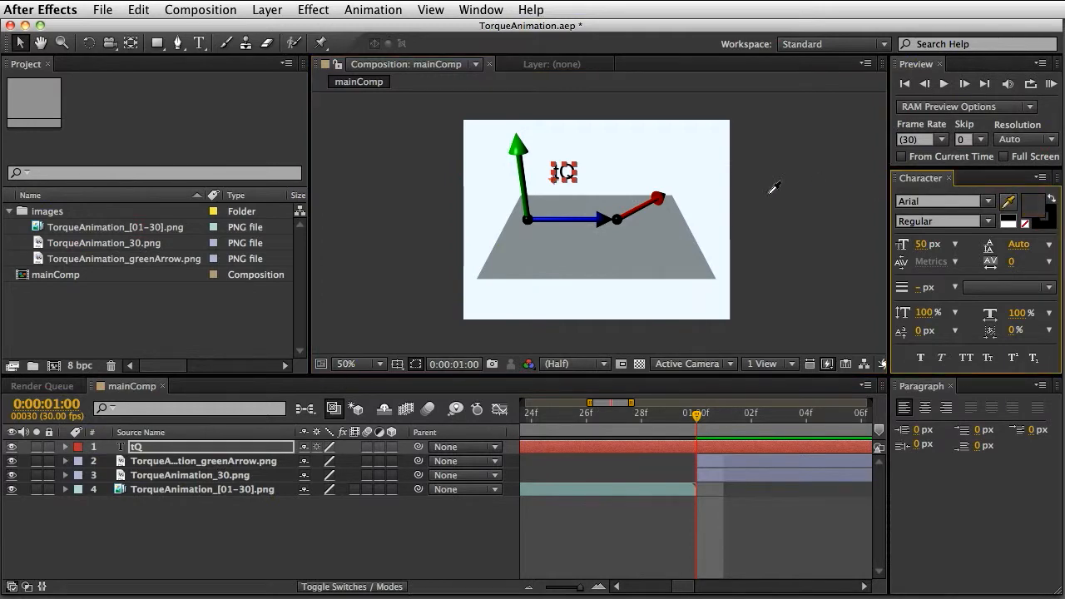
pyautogui.click(522, 148)
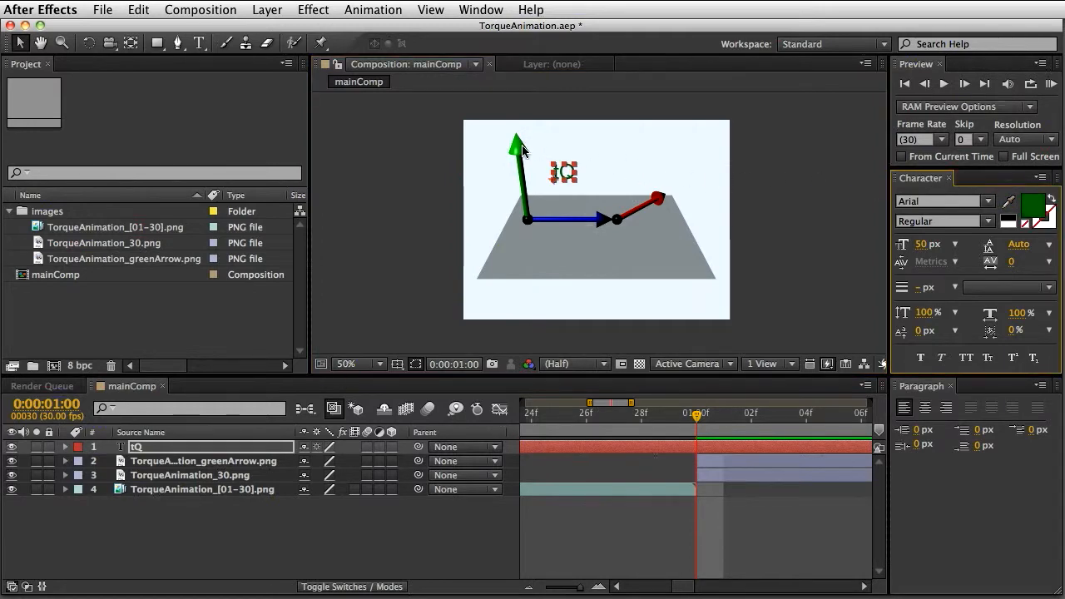
pyautogui.click(200, 43)
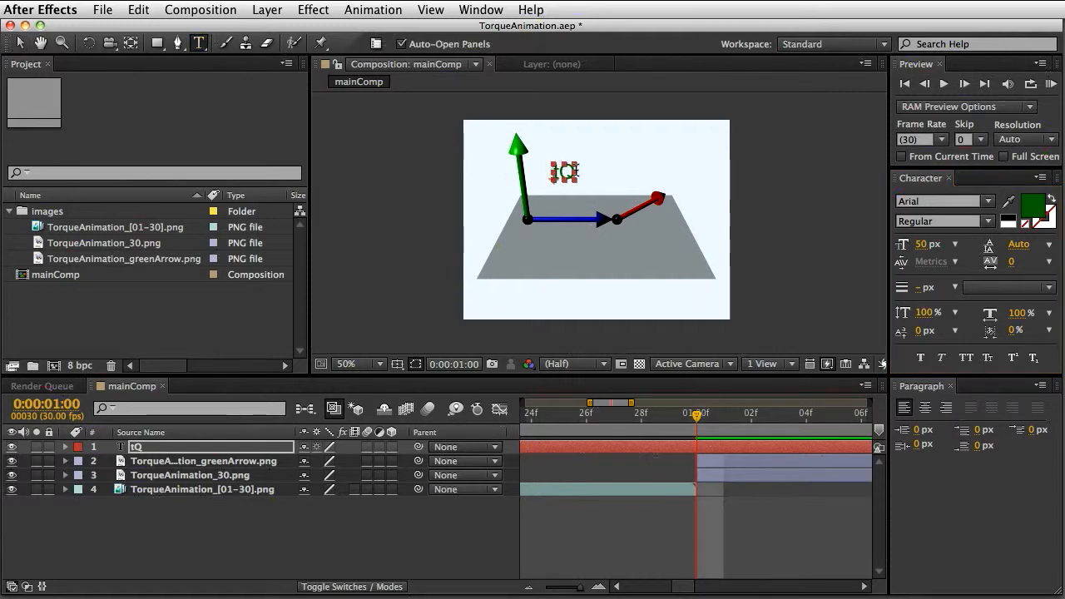
pyautogui.moveTo(576, 170); pyautogui.dragTo(557, 171)
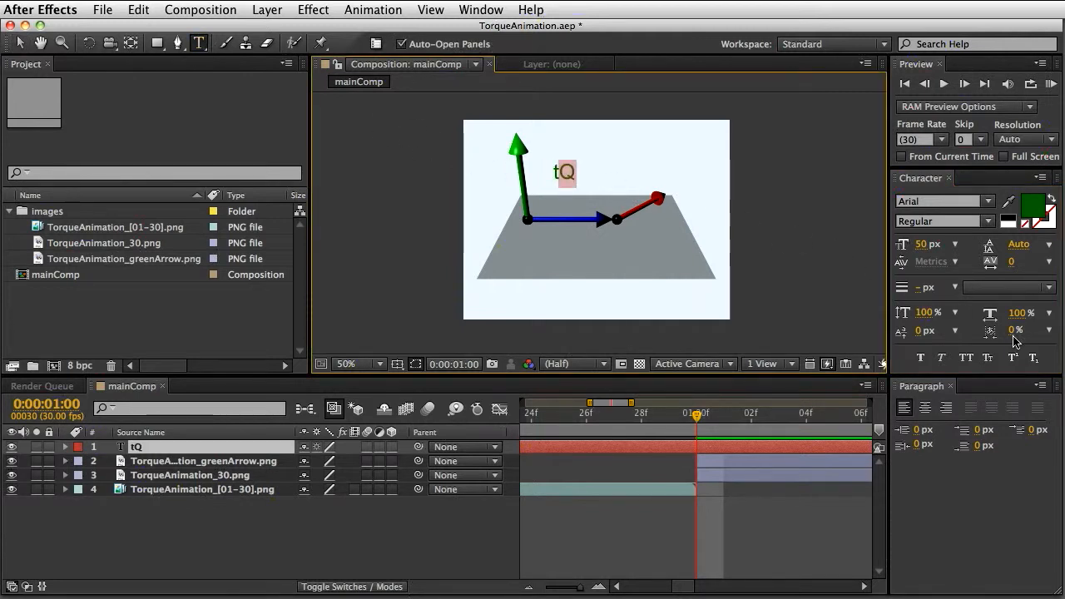
pyautogui.click(1031, 359)
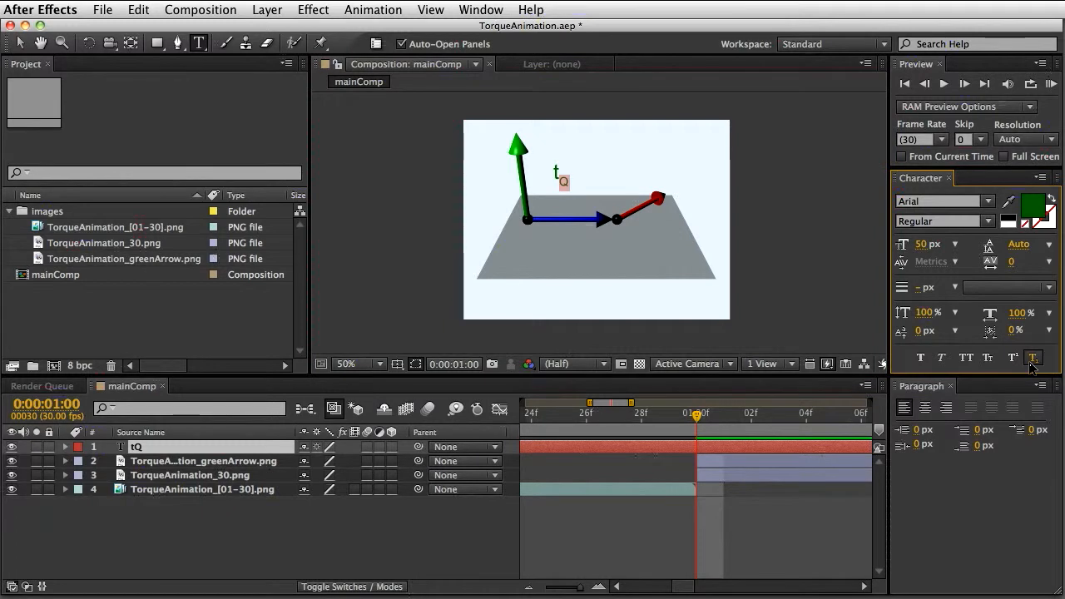
# - Set the letter t of the label to the Symbol font at 80 px and move the label closer to the green arrow
pyautogui.moveTo(561, 171); pyautogui.dragTo(552, 172)
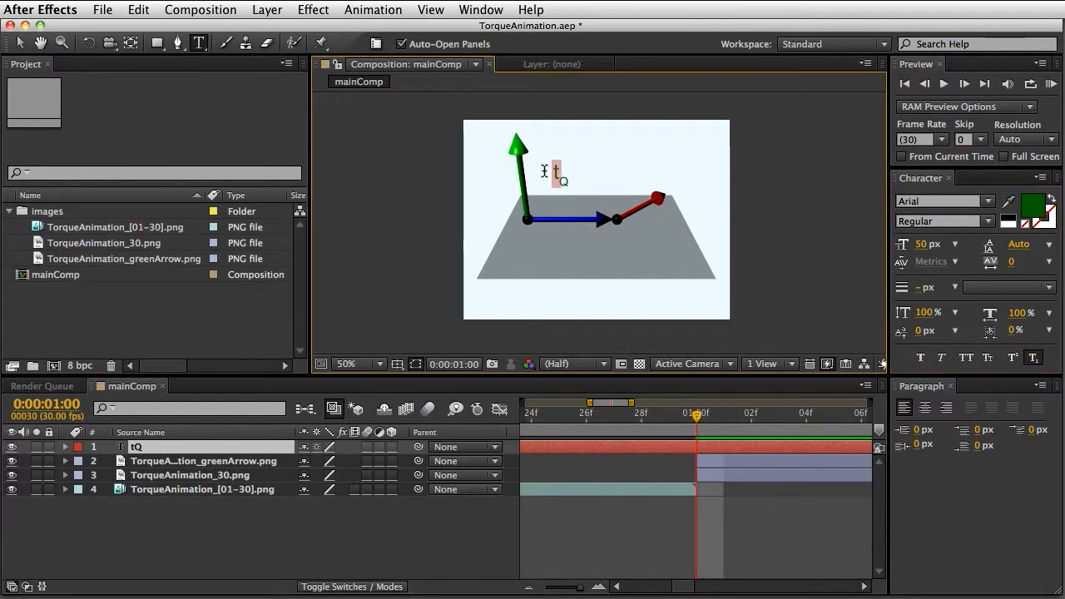
pyautogui.click(988, 201)
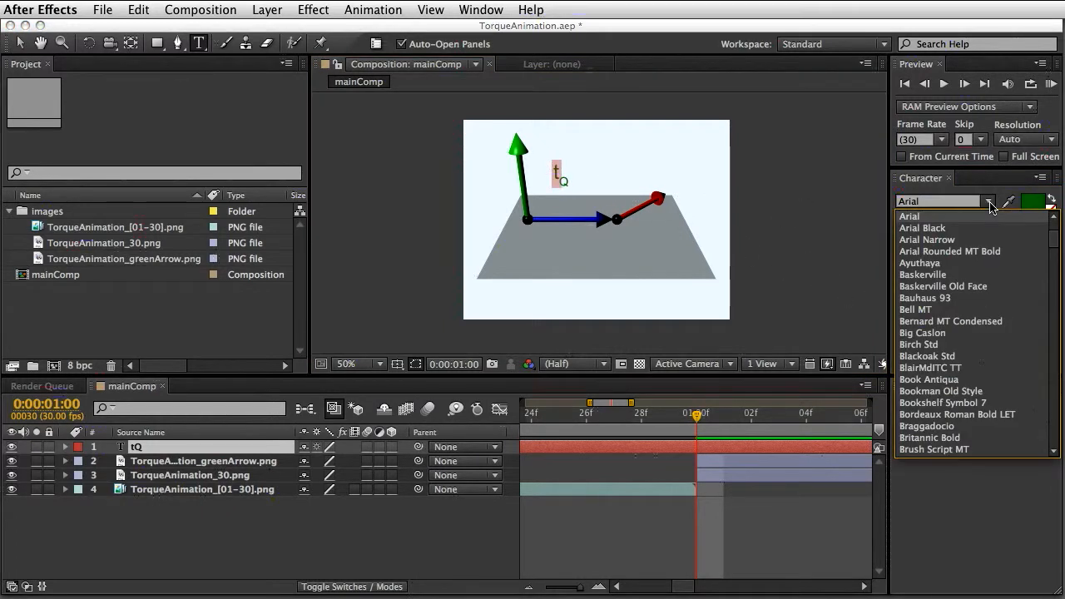
pyautogui.moveTo(1055, 243); pyautogui.dragTo(1056, 365)
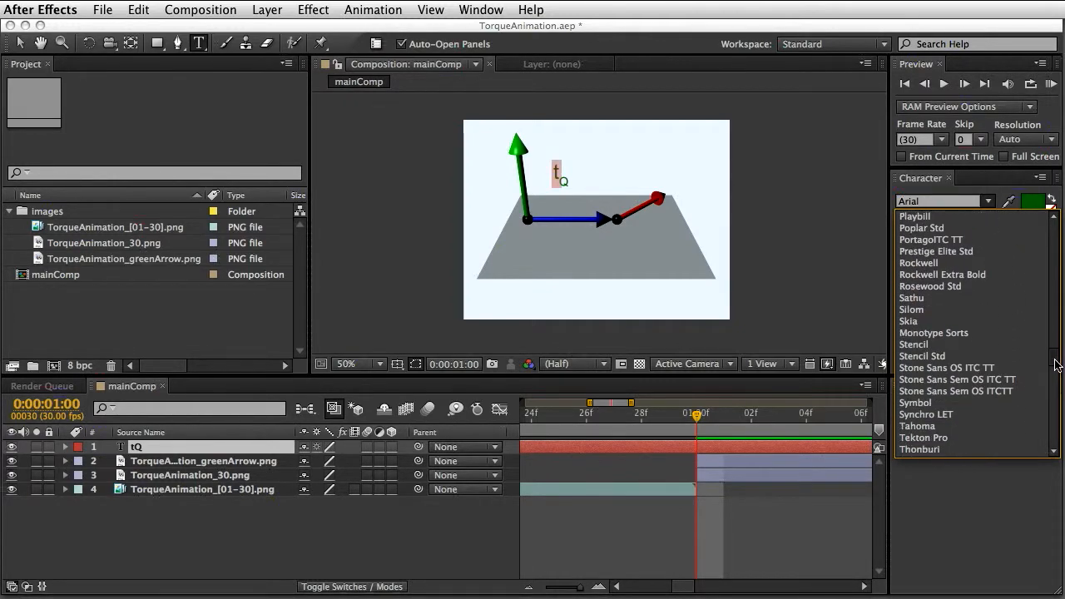
pyautogui.click(987, 404)
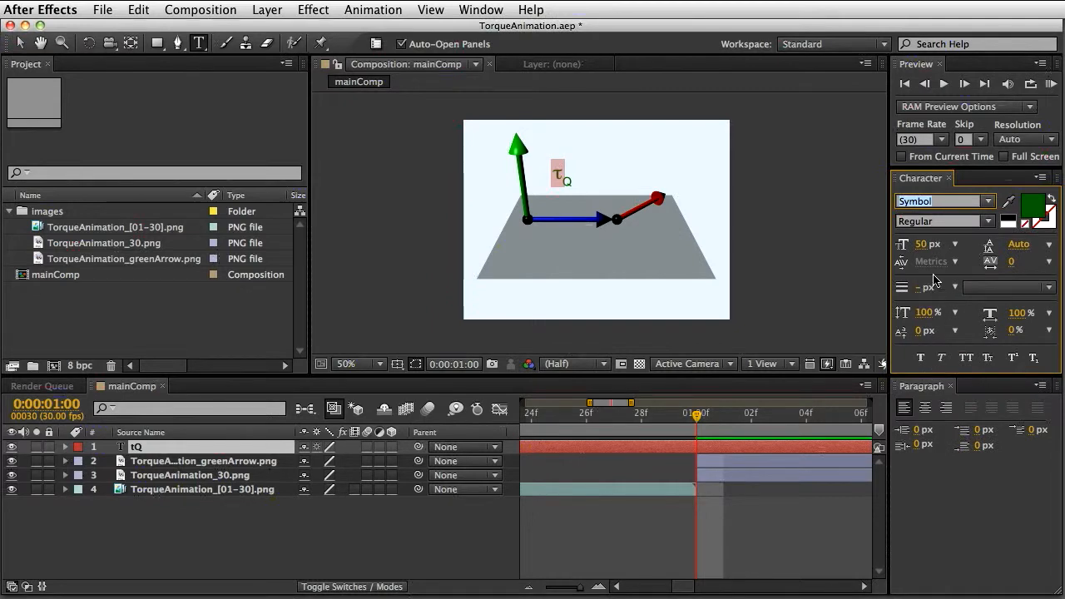
pyautogui.click(921, 245)
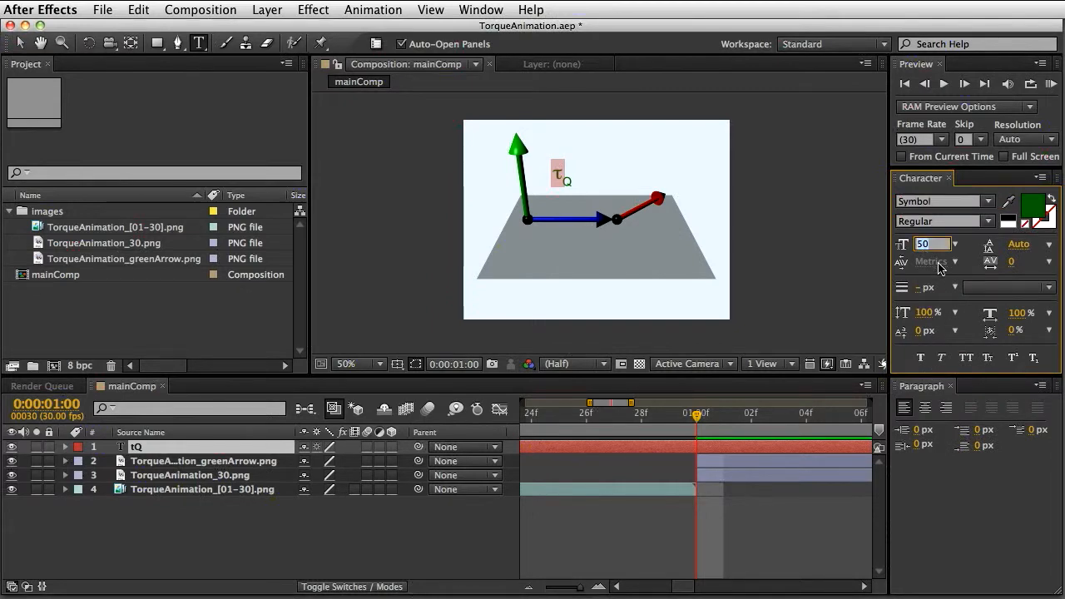
pyautogui.write('80')
pyautogui.press('Return')
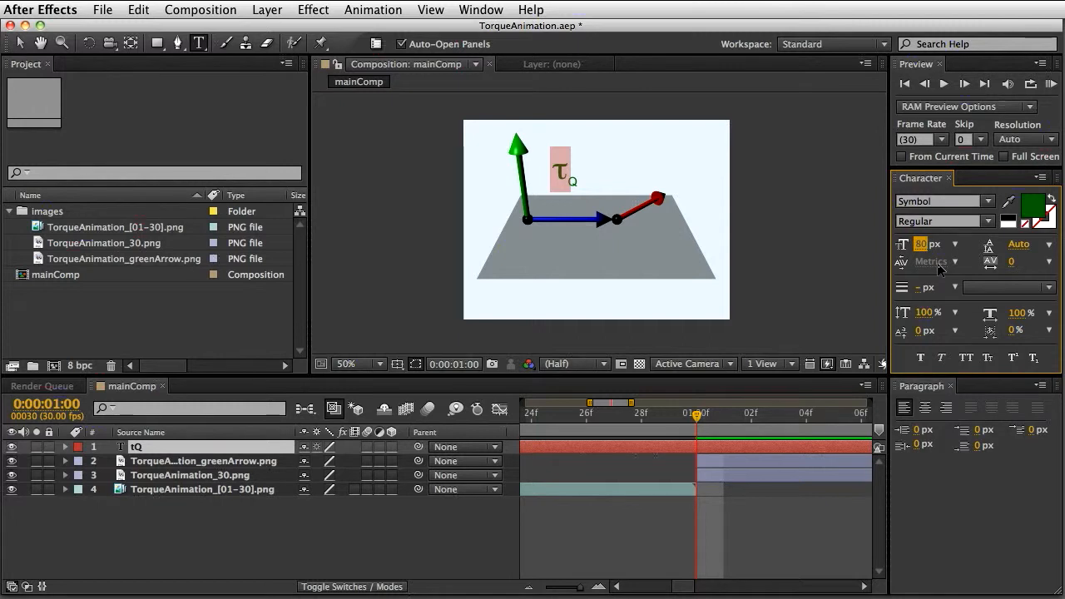
pyautogui.click(20, 43)
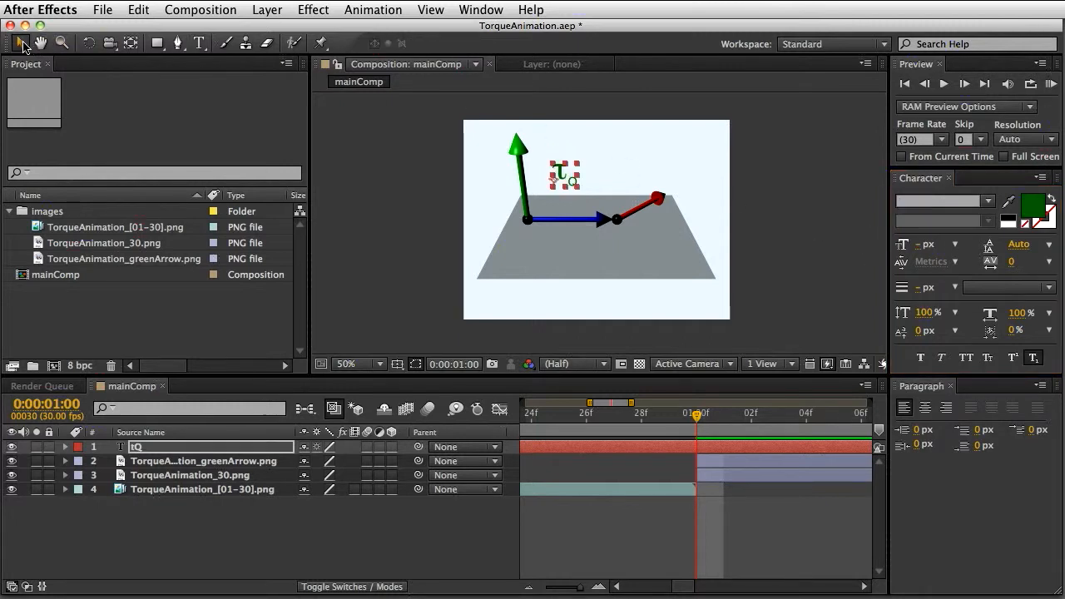
pyautogui.moveTo(567, 180); pyautogui.dragTo(549, 182)
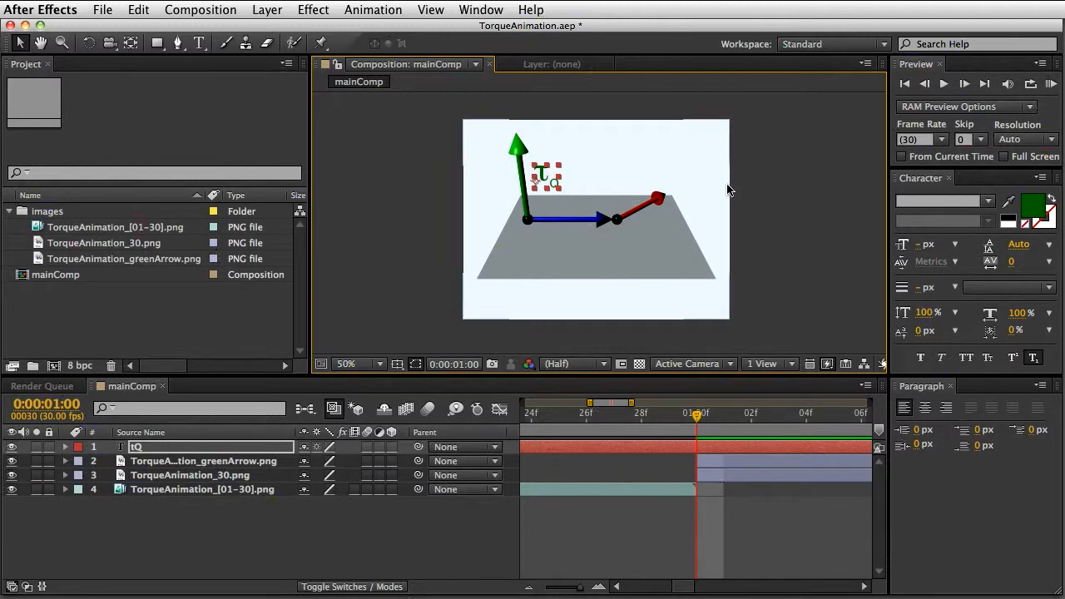
# - Create a text layer containing a right-pointing arrow symbol in the Wingdings 3 font, above the grey plane
pyautogui.click(844, 224)
pyautogui.click(987, 203)
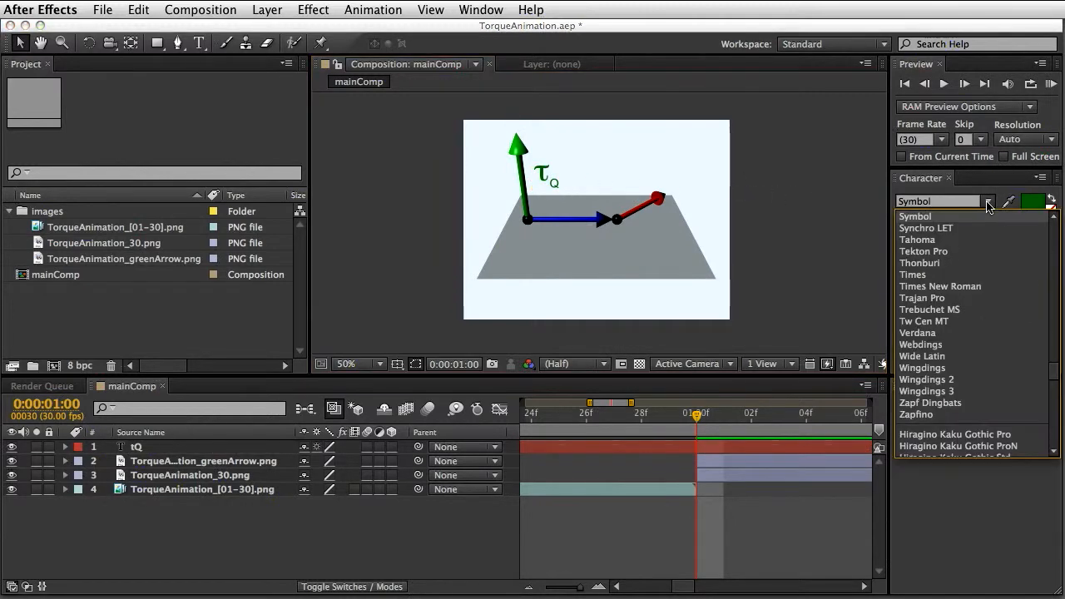
pyautogui.click(1019, 395)
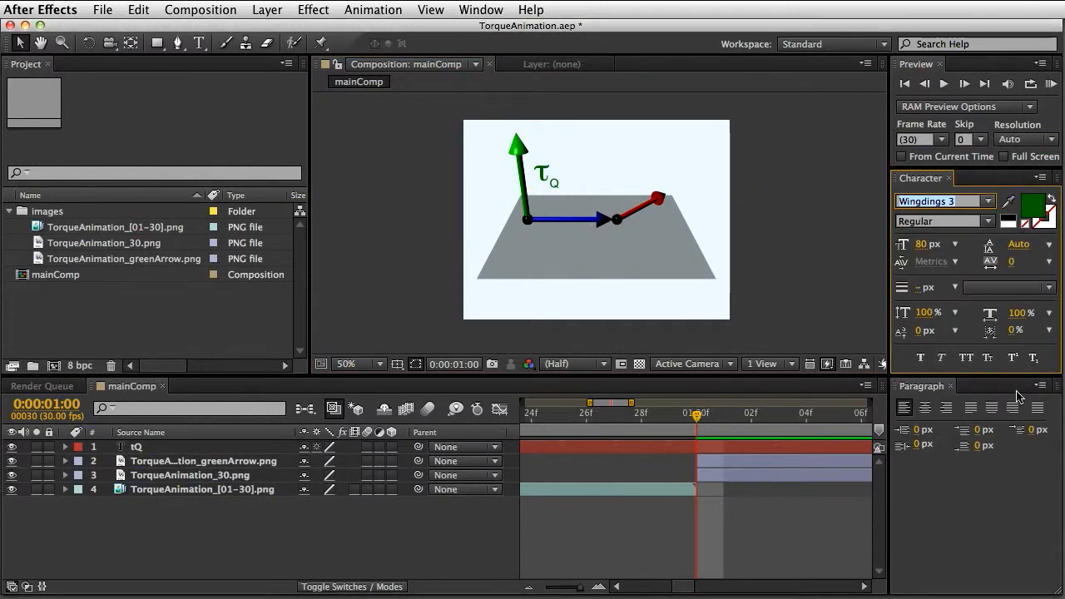
pyautogui.click(200, 44)
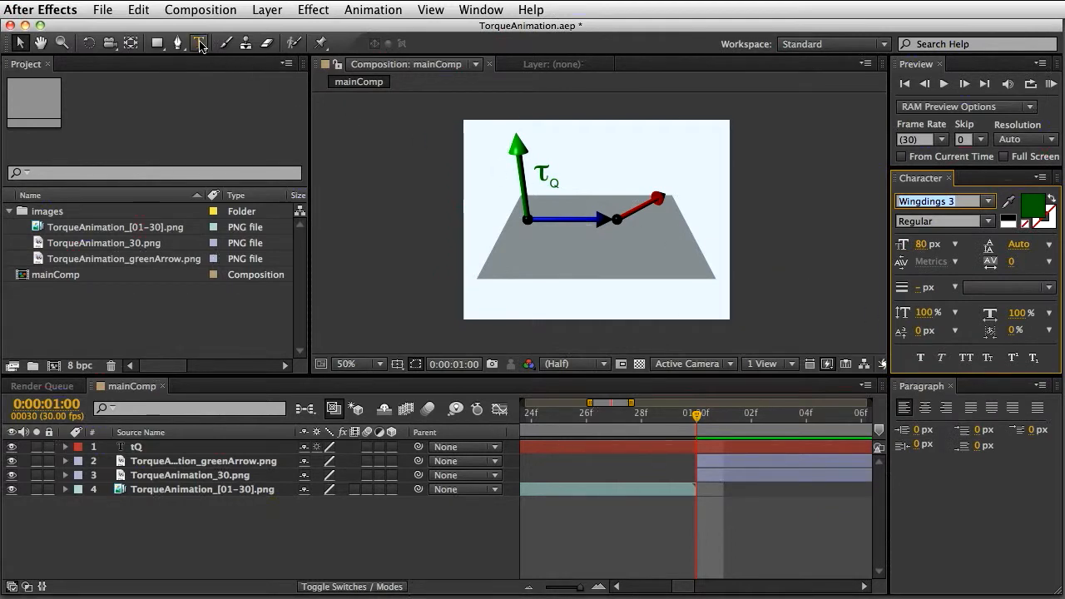
pyautogui.click(585, 143)
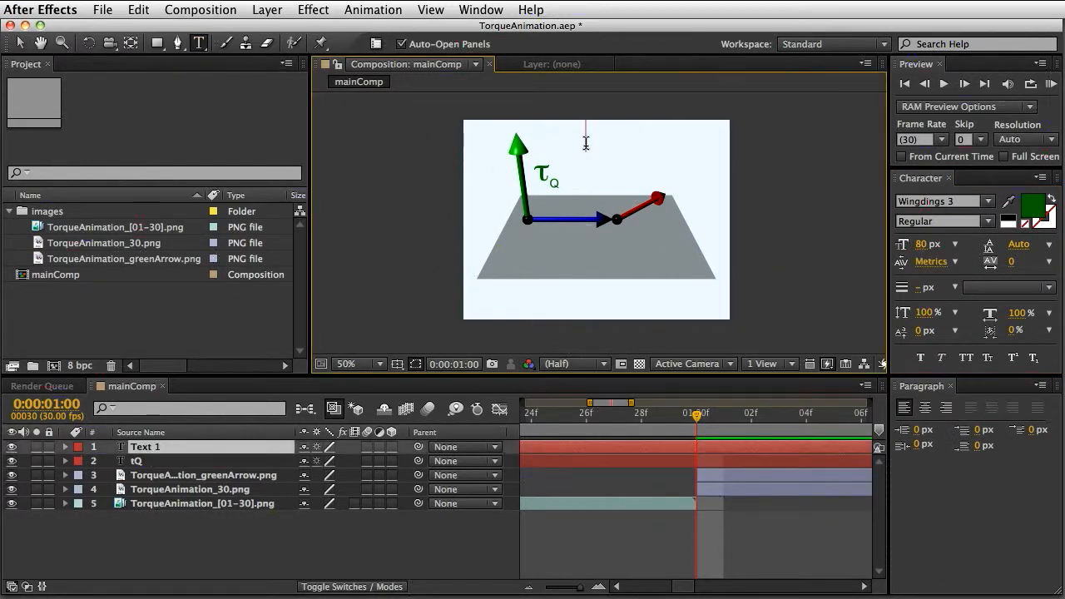
pyautogui.write('g')
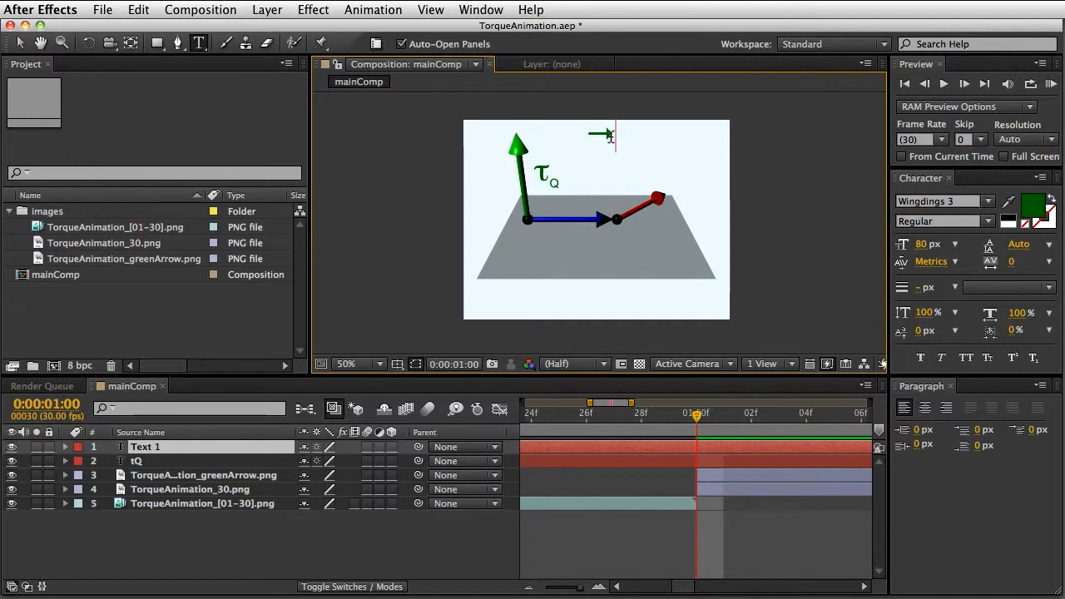
# - Set the arrow symbol's font size to 50 px and finish editing its text
pyautogui.moveTo(616, 135); pyautogui.dragTo(578, 135)
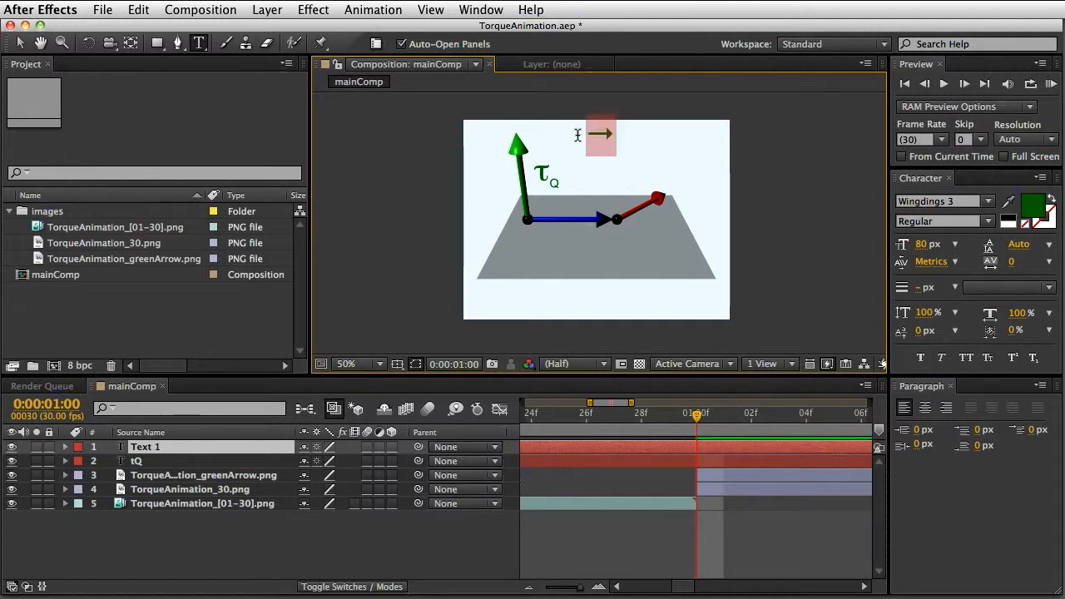
pyautogui.click(922, 245)
pyautogui.write('50')
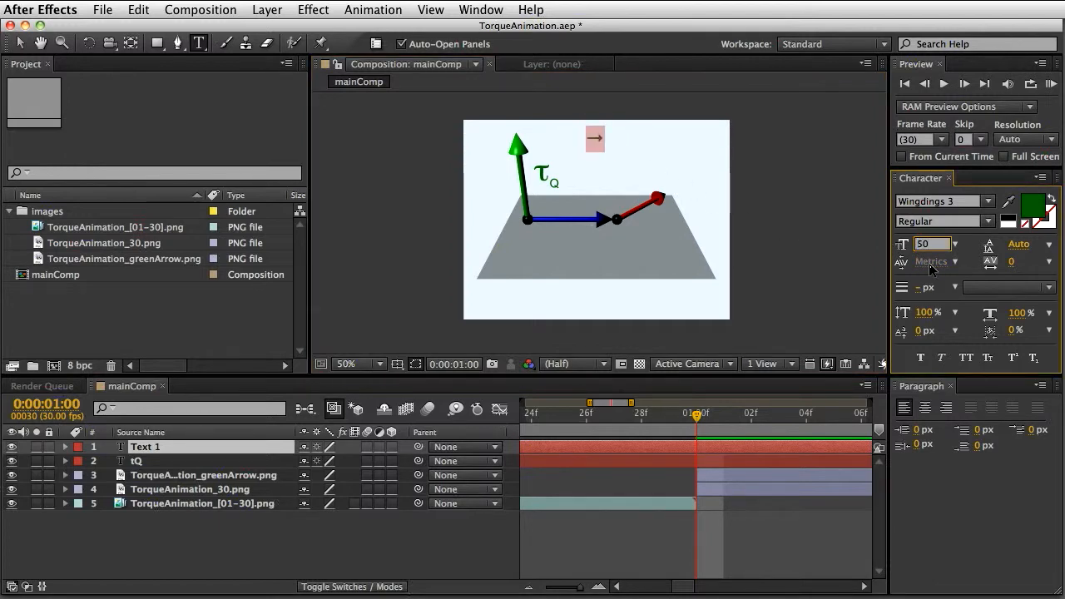
pyautogui.press('Return')
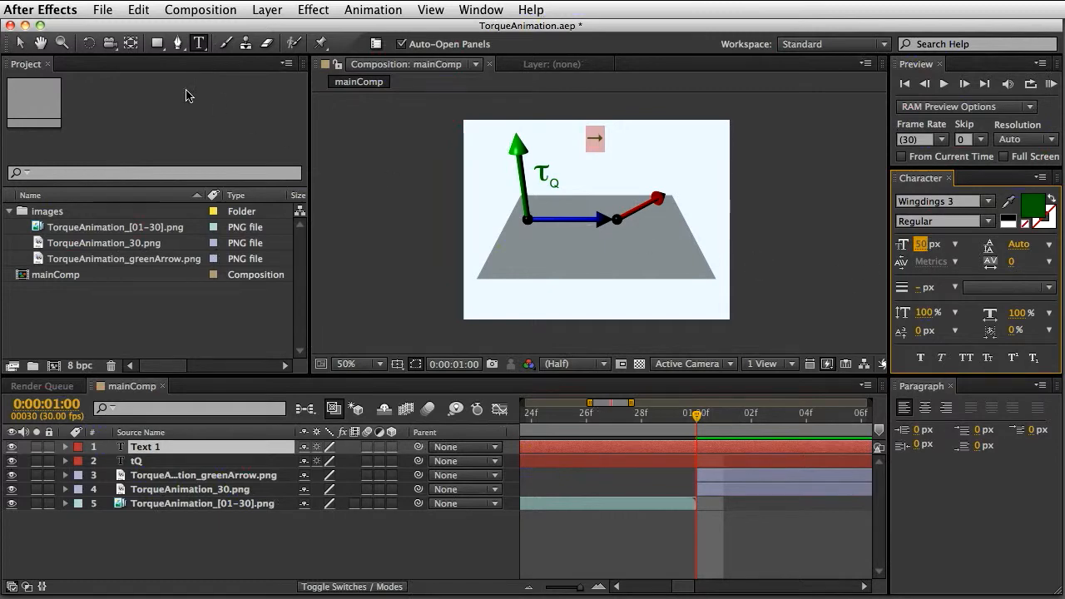
pyautogui.click(20, 43)
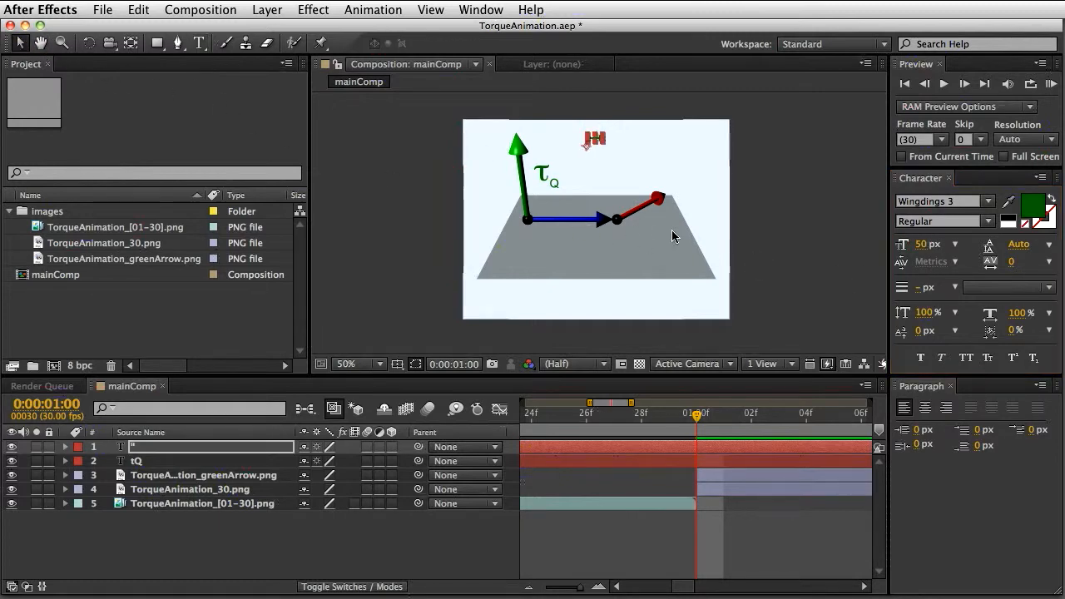
# - Place the arrow symbol directly over the τ as a vector mark and shift the complete label slightly closer to the green arrow
pyautogui.press('.')
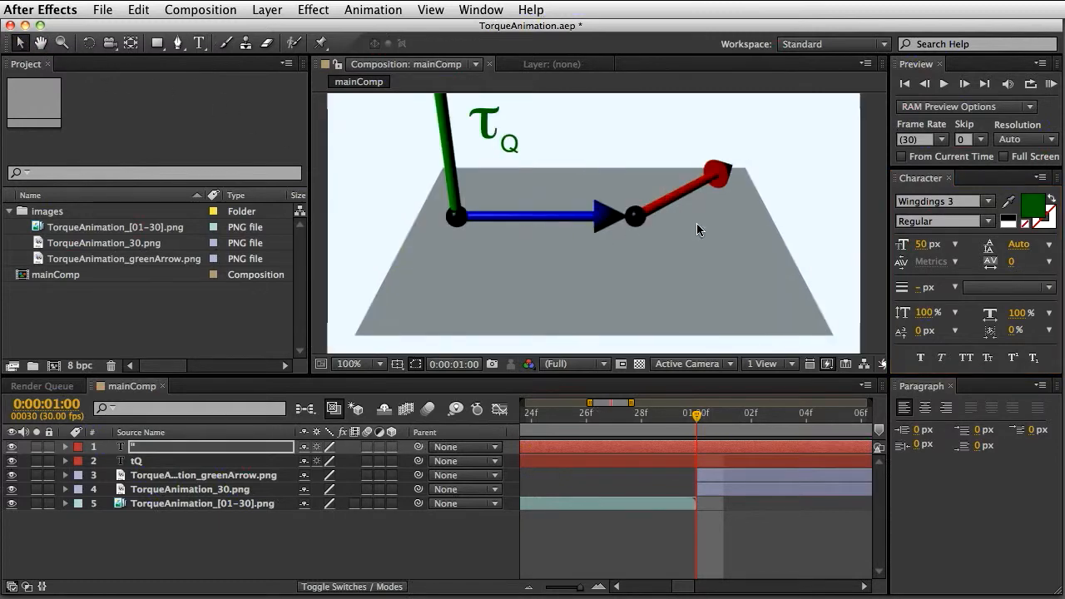
pyautogui.moveTo(672, 135); pyautogui.dragTo(662, 263)
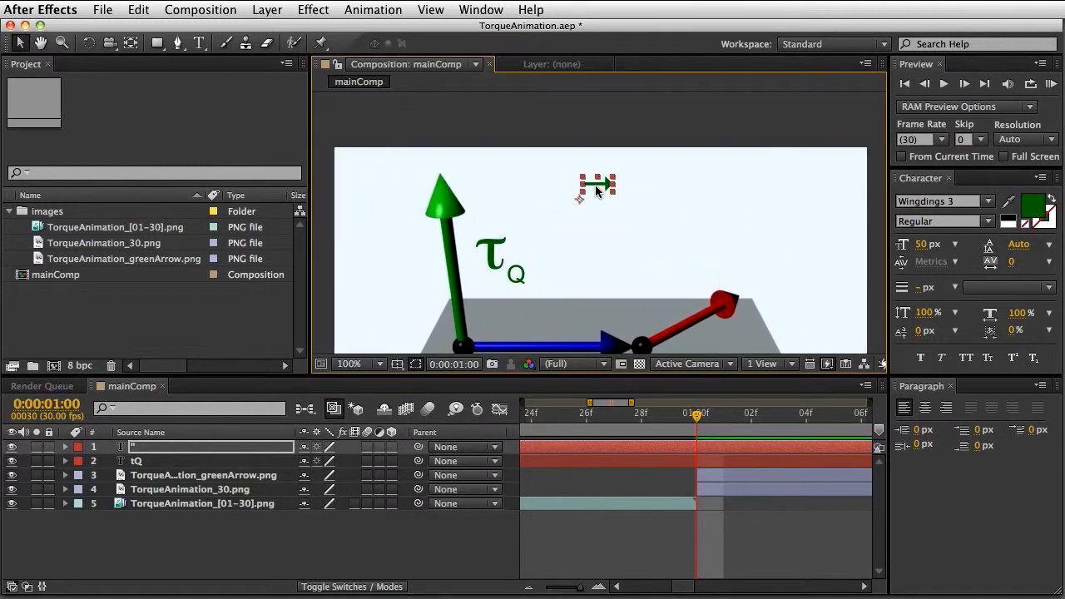
pyautogui.moveTo(602, 186); pyautogui.dragTo(489, 265)
pyautogui.keyDown('shift'); pyautogui.click(499, 266); pyautogui.keyUp('shift')
pyautogui.click(630, 209)
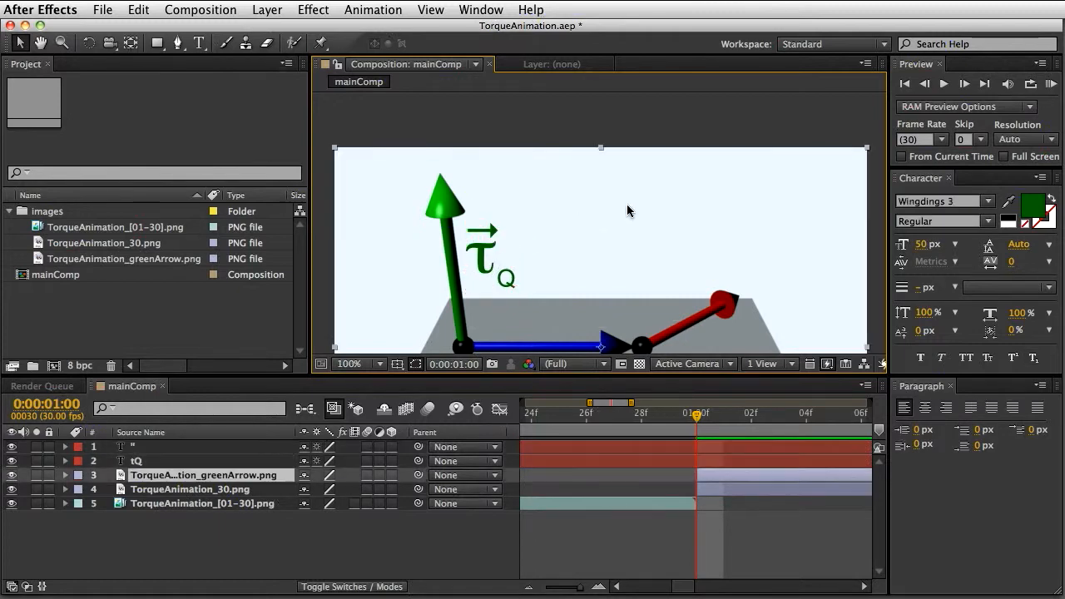
pyautogui.press(',')
pyautogui.press('h')
pyautogui.moveTo(632, 238); pyautogui.dragTo(631, 182)
pyautogui.press('v')
pyautogui.click(786, 248)
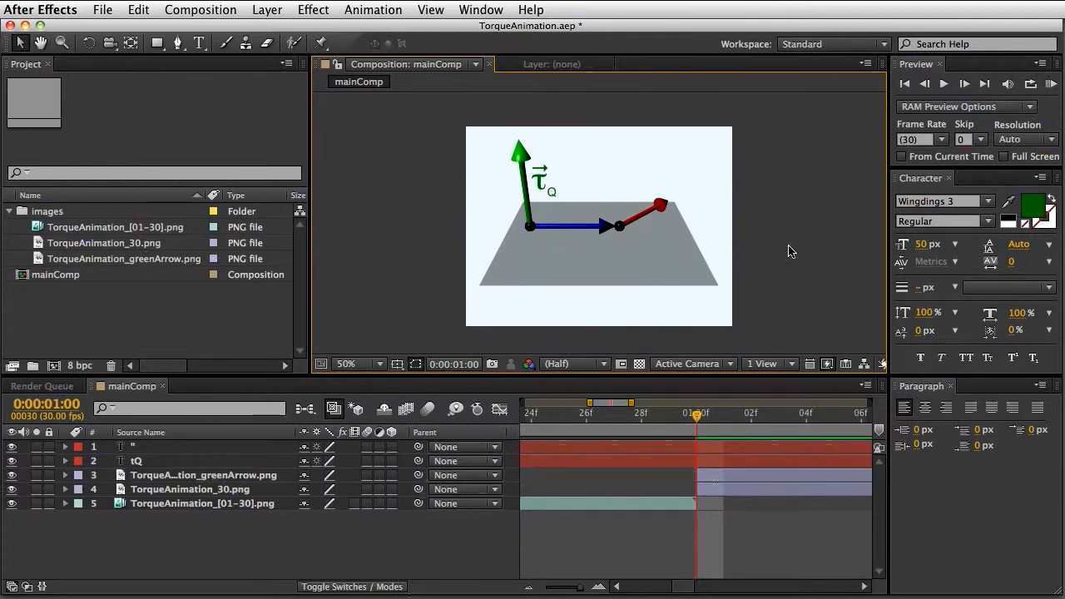